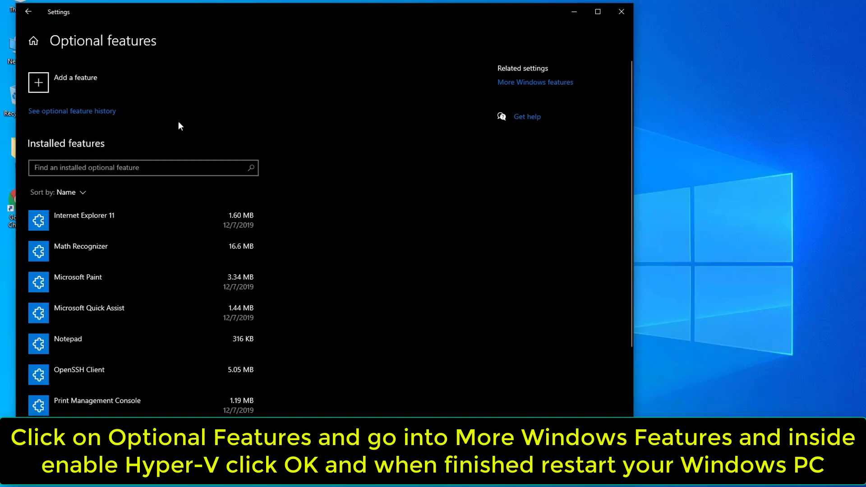
# - Enable the Hyper-V Windows feature, let the change finish, then close Settings
pyautogui.click(519, 83)
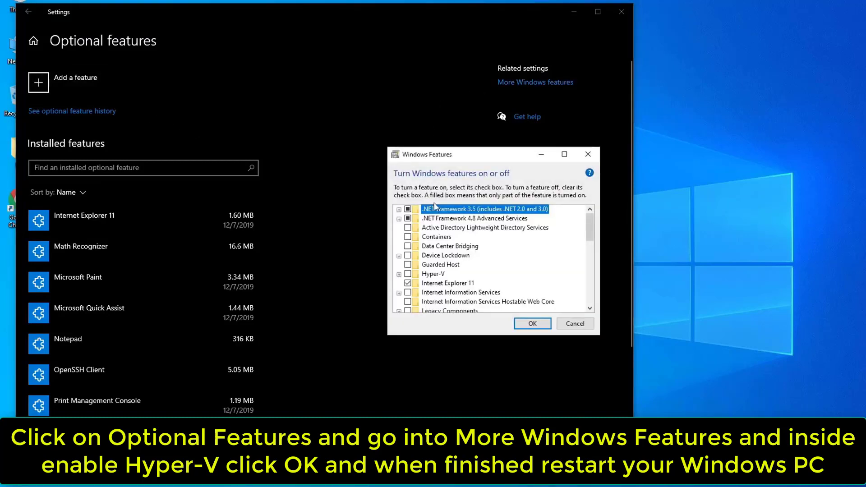
pyautogui.click(408, 273)
pyautogui.click(423, 276)
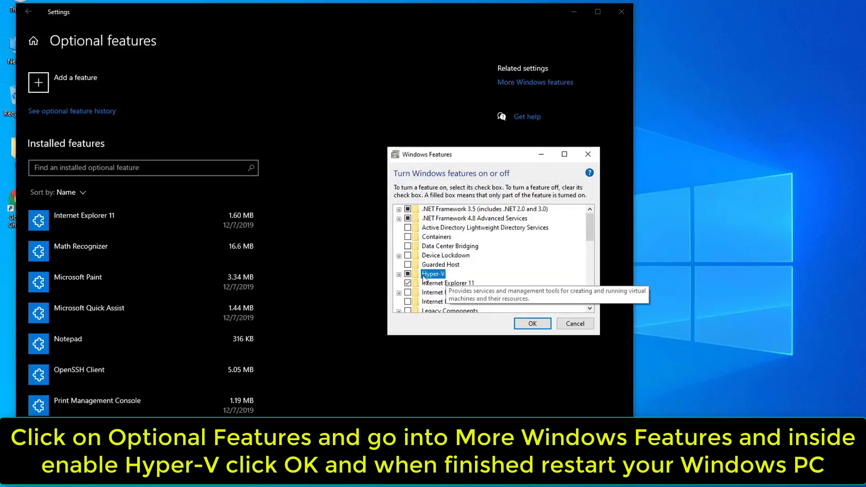
pyautogui.click(532, 324)
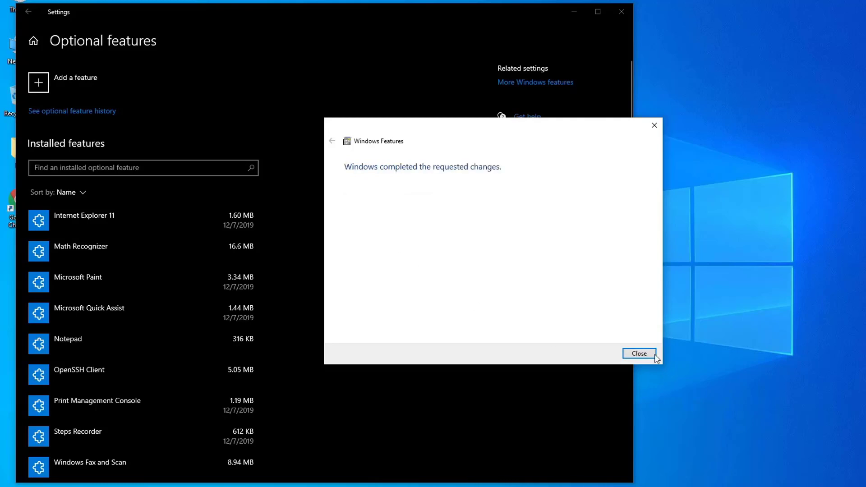
pyautogui.click(643, 356)
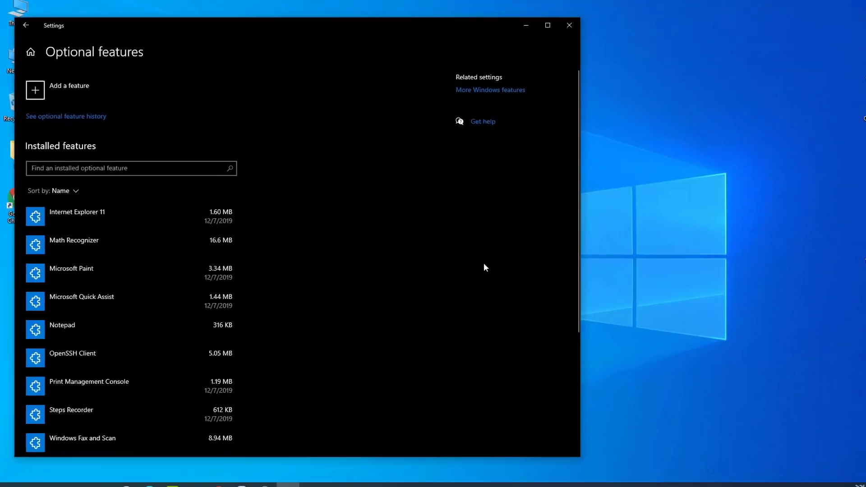
pyautogui.click(622, 11)
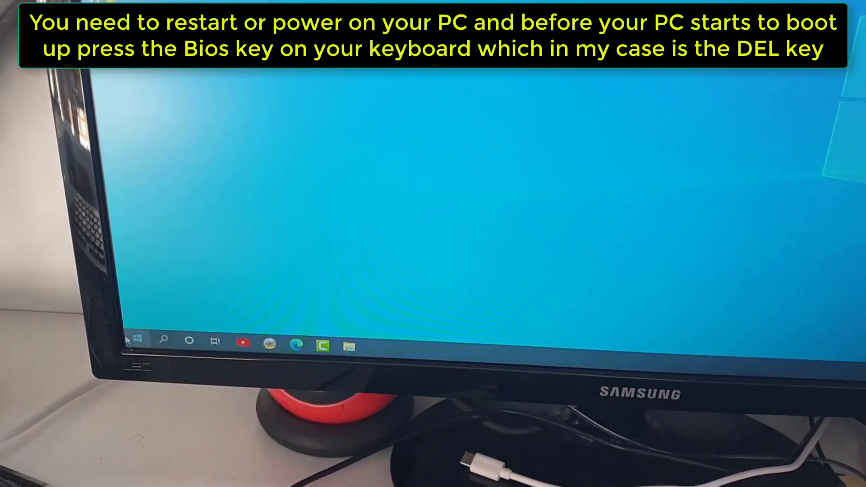
# - Restart the PC from the Start menu's power options to boot into the BIOS
pyautogui.click(130, 336)
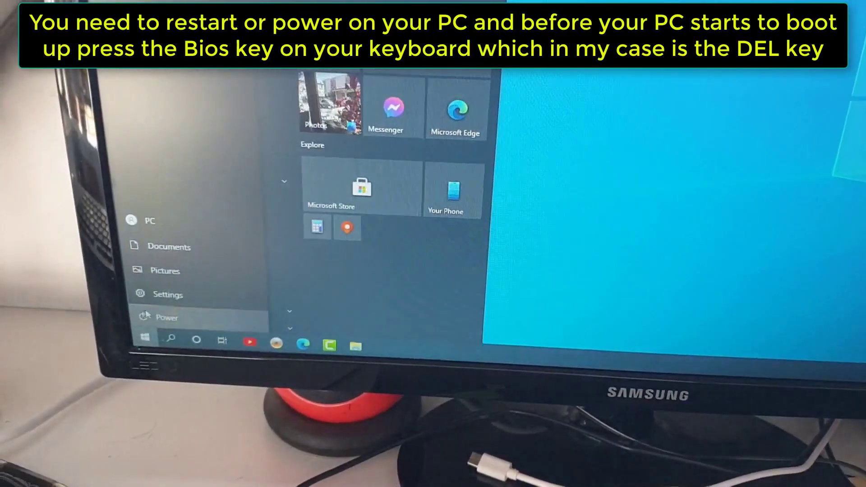
pyautogui.click(156, 318)
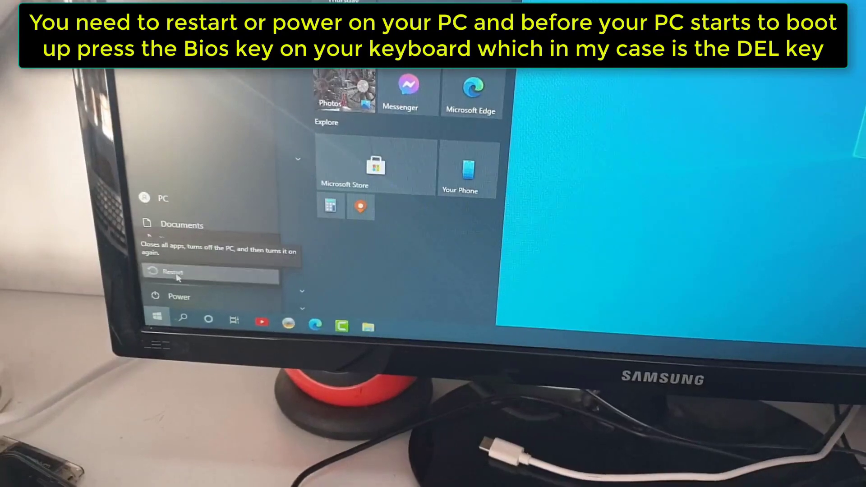
pyautogui.click(177, 276)
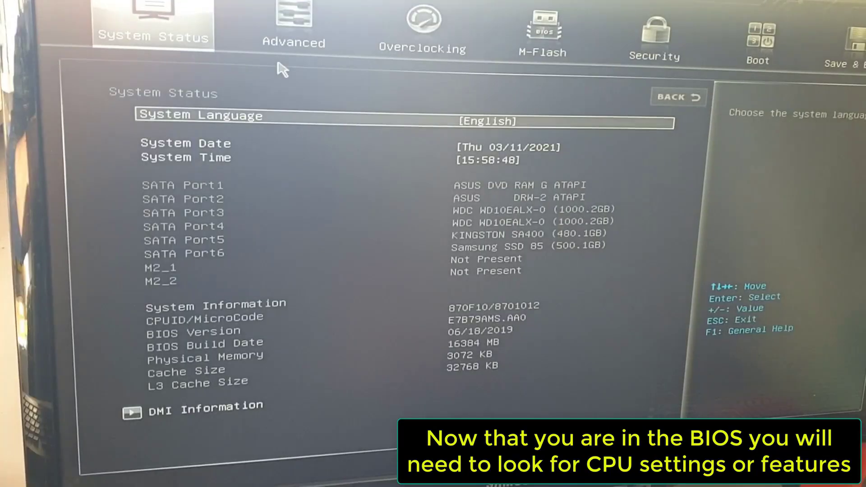
# - Set SVM Mode to Enabled under Overclocking > CPU Features
pyautogui.click(420, 45)
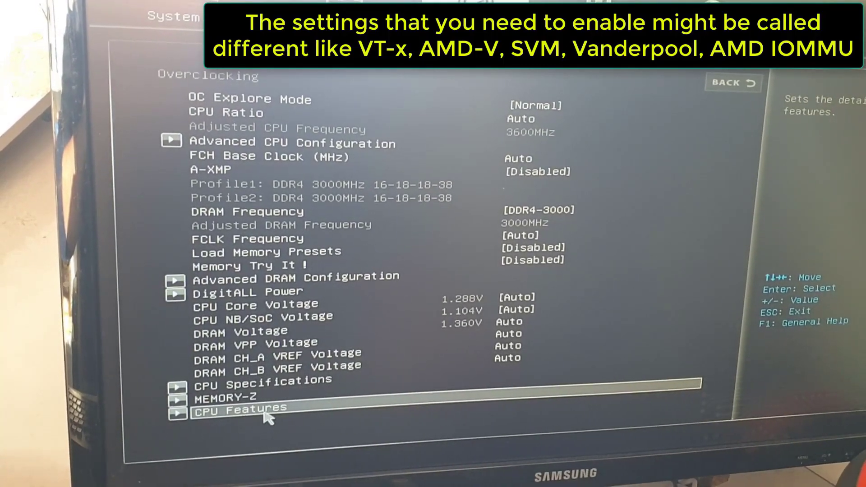
pyautogui.click(261, 417)
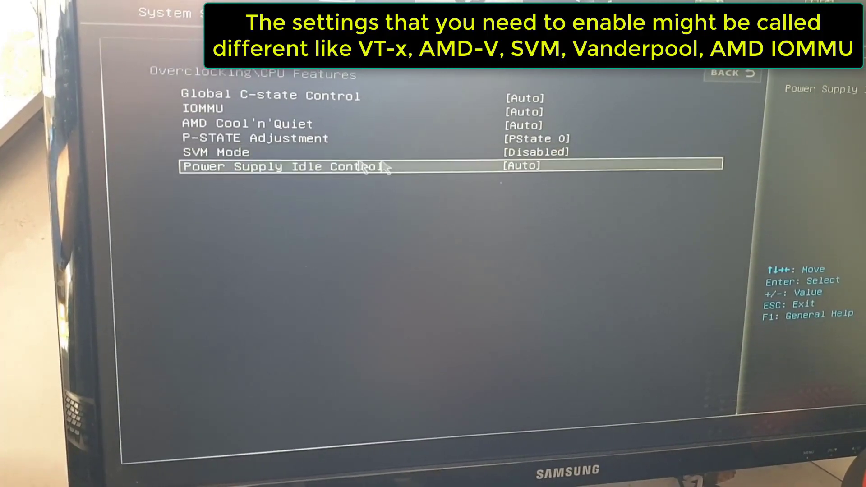
pyautogui.click(519, 154)
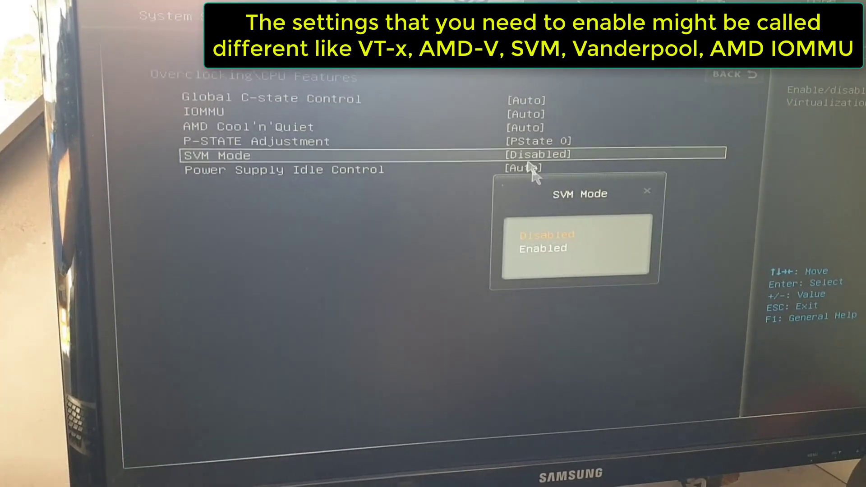
pyautogui.click(549, 249)
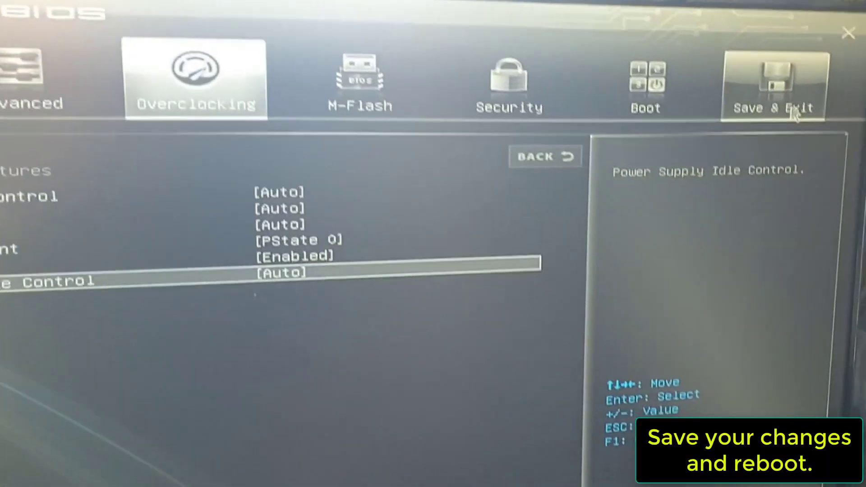
# - Save the BIOS configuration and reboot, confirming with Yes
pyautogui.click(795, 115)
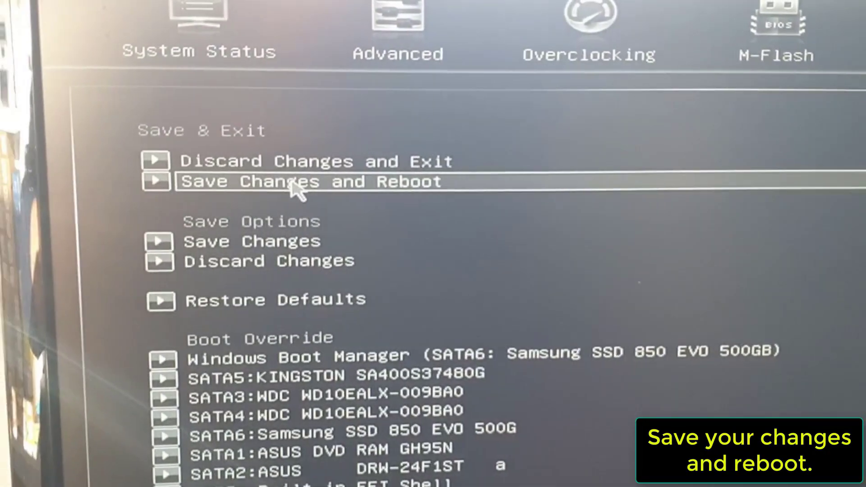
pyautogui.click(292, 182)
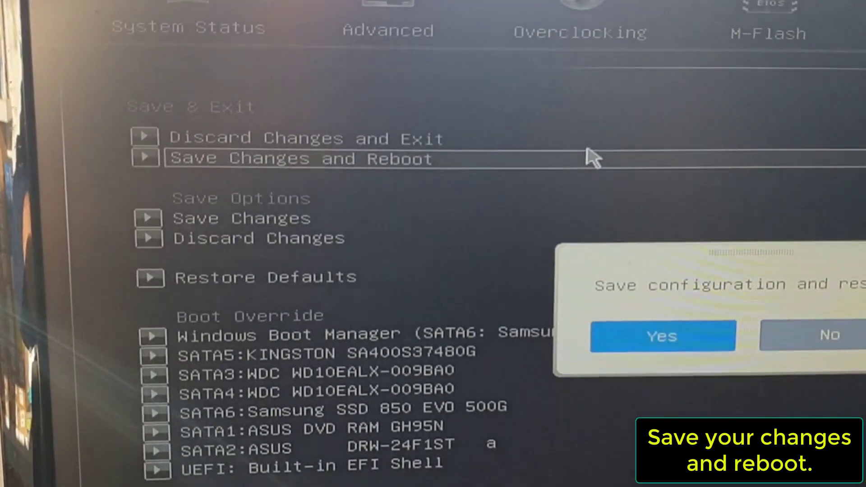
pyautogui.click(664, 336)
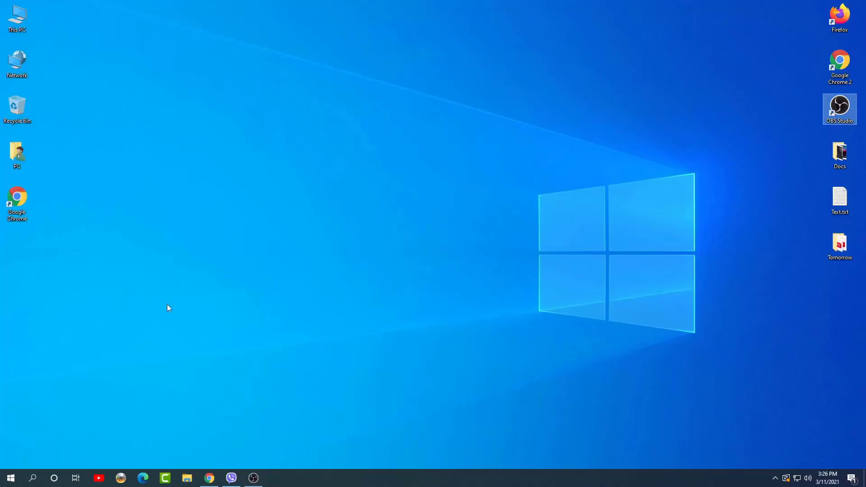
# - Search 'hyper' in Windows Search and launch Hyper-V Manager
pyautogui.click(32, 478)
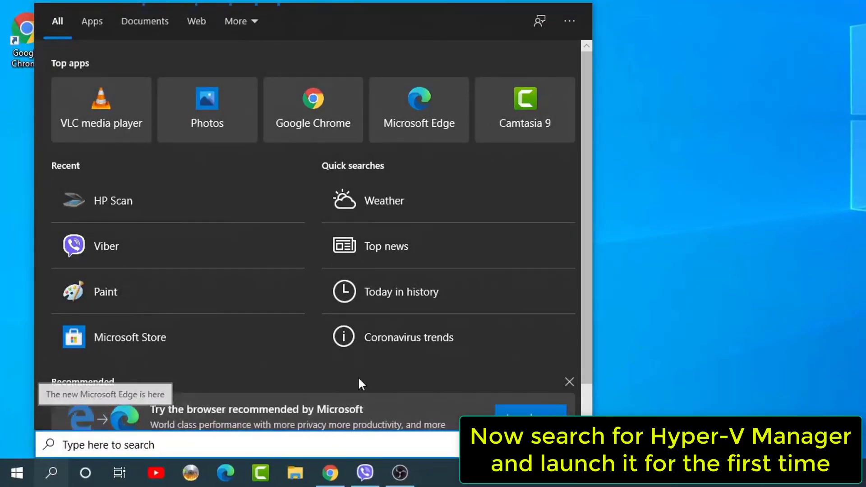
pyautogui.click(569, 382)
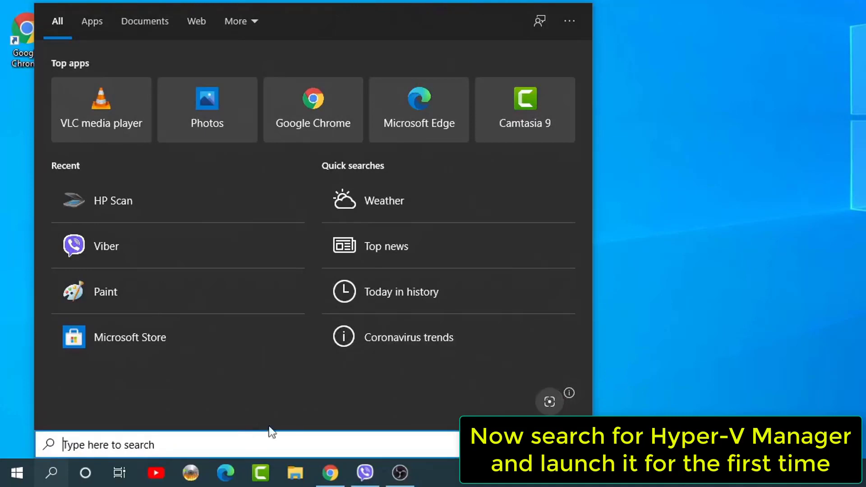
pyautogui.write('hyper')
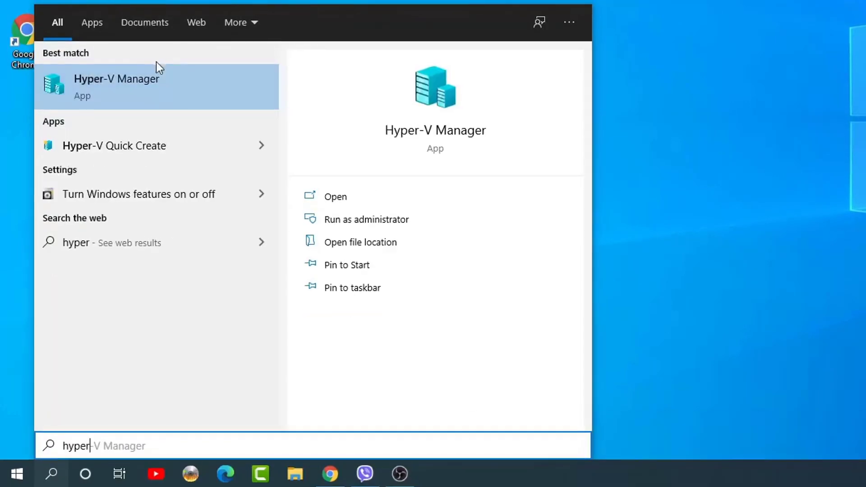
pyautogui.click(157, 73)
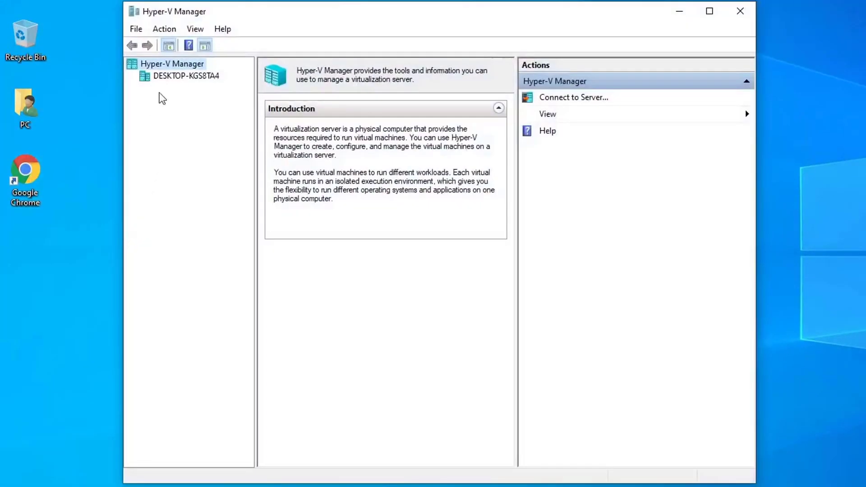
# - Select the local host and start New > Virtual Machine
pyautogui.click(186, 76)
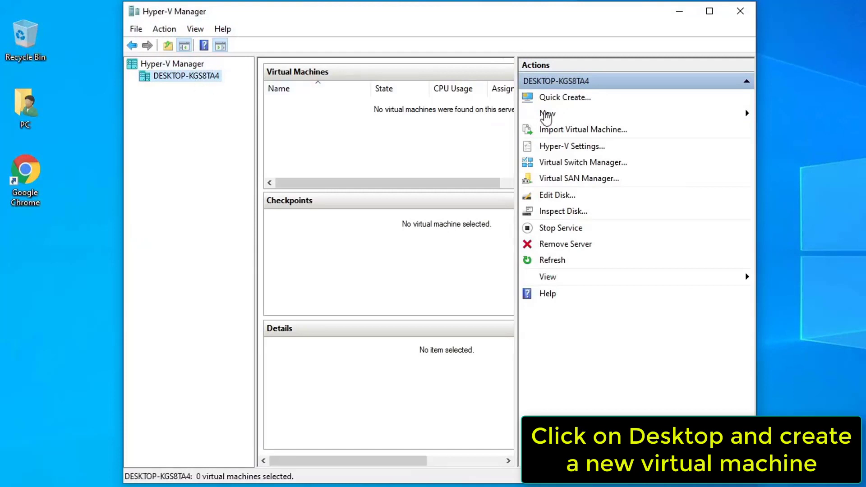
pyautogui.click(545, 113)
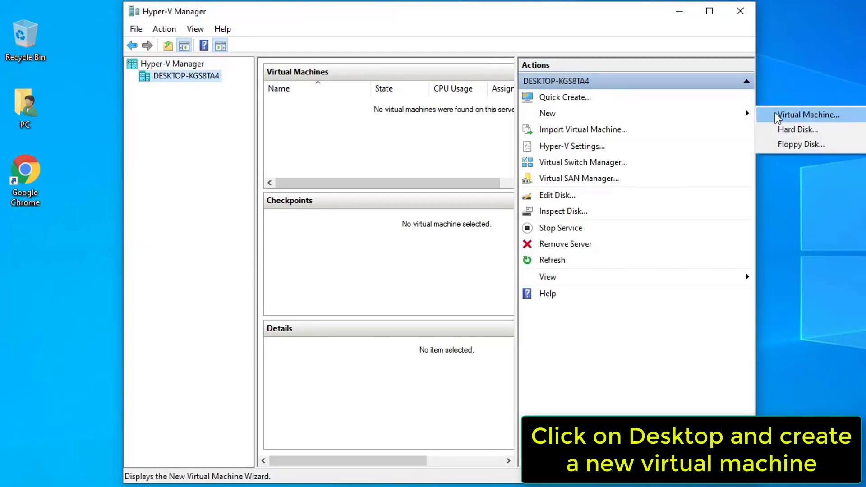
pyautogui.click(803, 114)
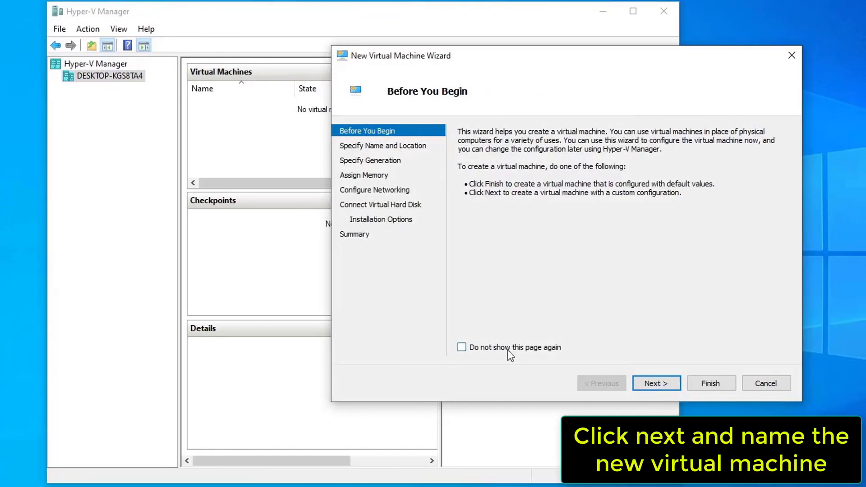
# - Name the new VM windows 10x and keep Generation 2
pyautogui.click(643, 384)
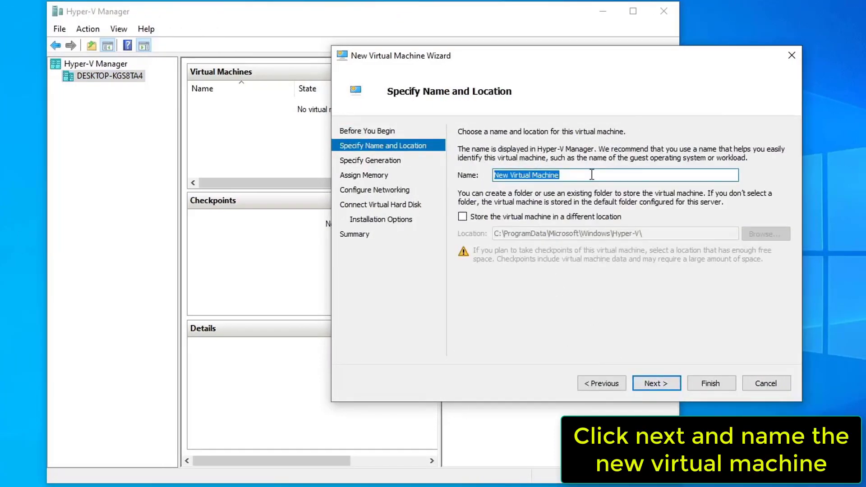
pyautogui.write('windows 10x')
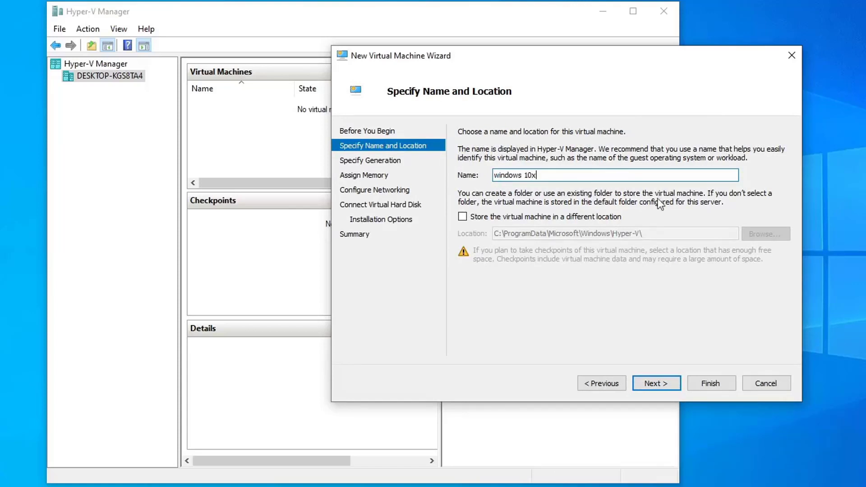
pyautogui.click(657, 383)
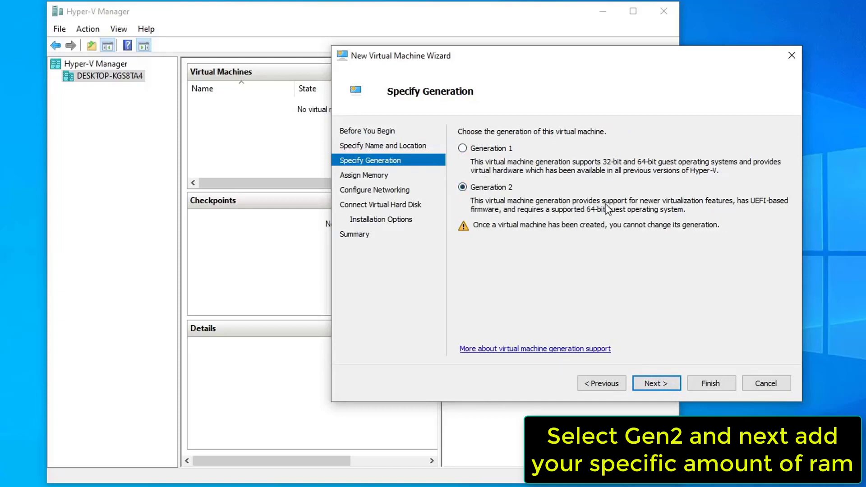
pyautogui.click(666, 384)
# - Give it 4096 MB memory, connect to Default Switch, and choose an existing virtual hard disk
pyautogui.write('4096')
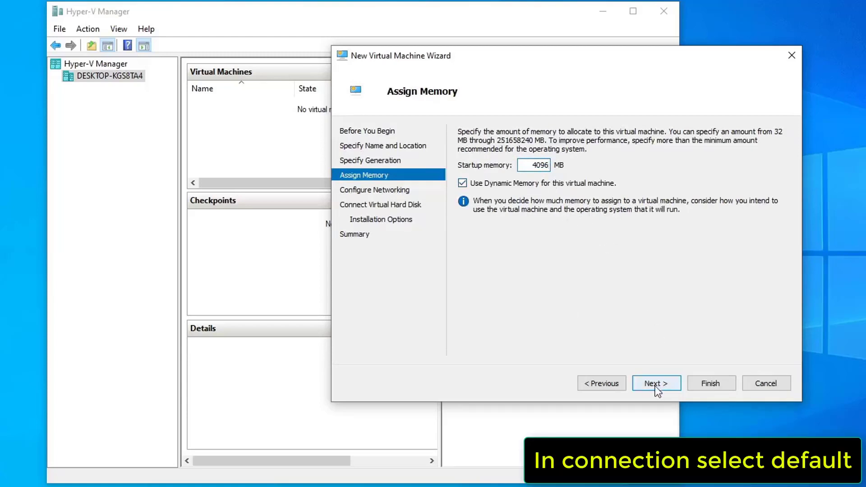
pyautogui.click(656, 385)
pyautogui.click(542, 158)
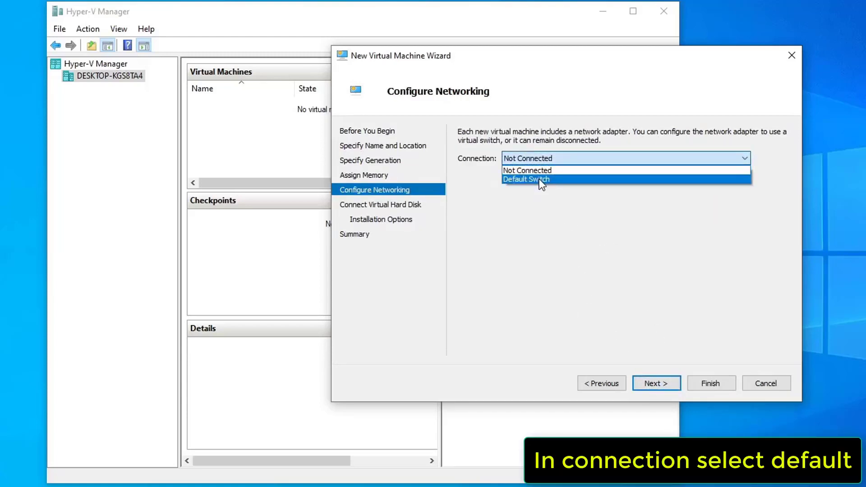
pyautogui.click(539, 179)
pyautogui.click(654, 384)
pyautogui.click(479, 255)
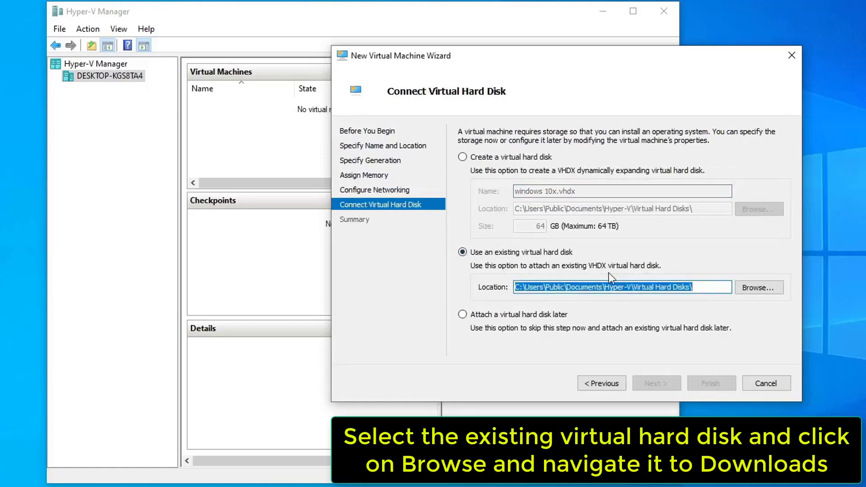
# - Browse for the disk file and look in the Downloads folder
pyautogui.click(765, 289)
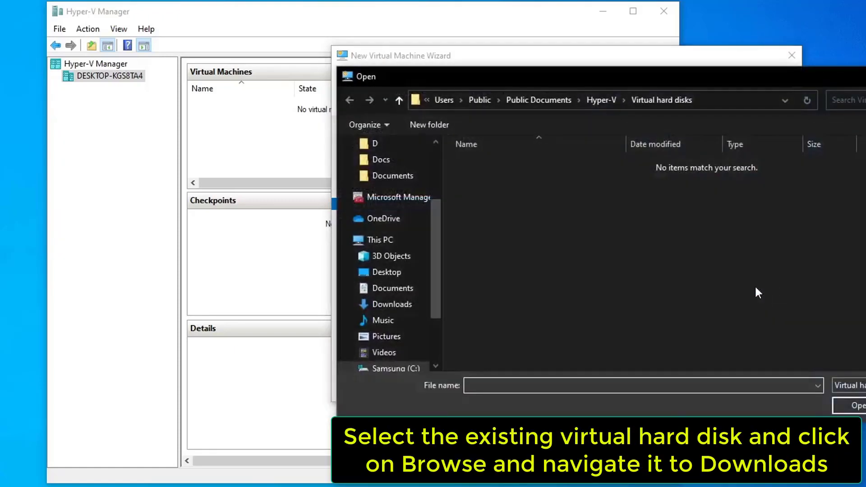
pyautogui.click(405, 309)
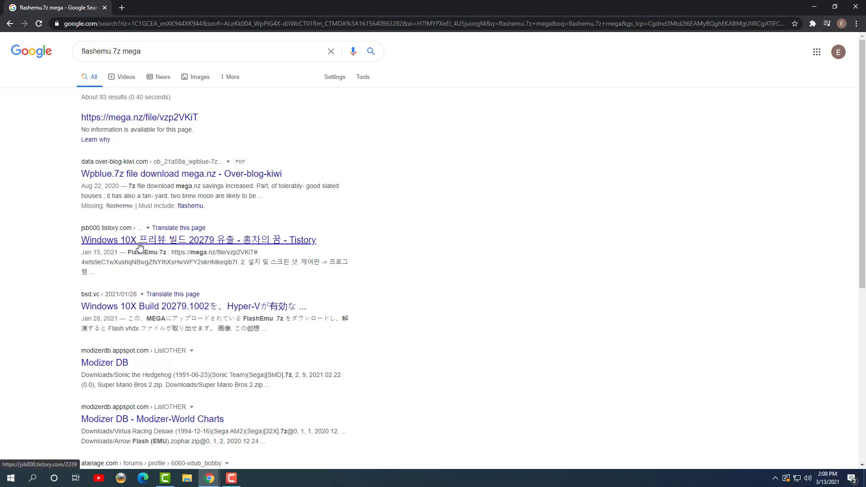
# - From the Tistory Windows 10X build 20279 post, download FlashEmu.7z (2.15 GB) via MEGA
pyautogui.click(139, 247)
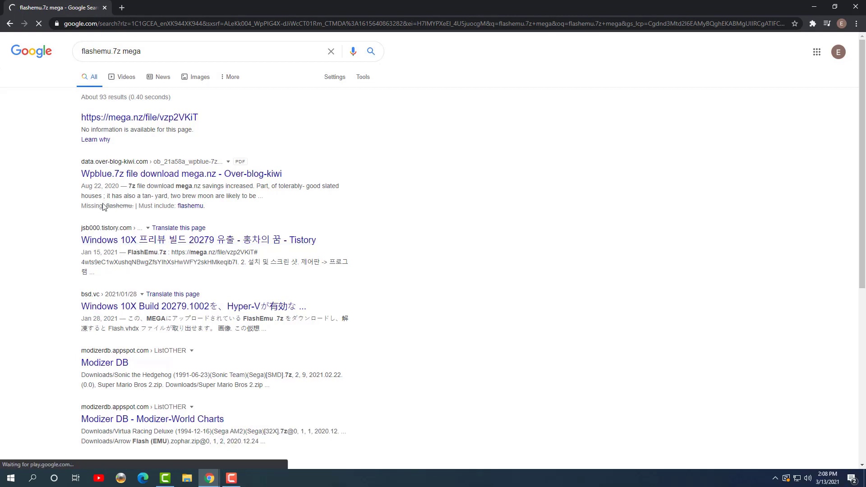
pyautogui.scroll(-3, 240, 291)
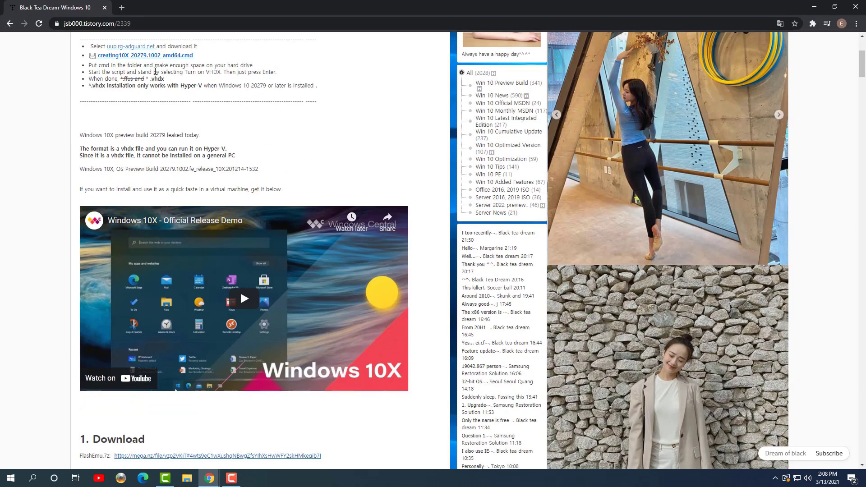
pyautogui.scroll(-4, 240, 290)
pyautogui.click(172, 321)
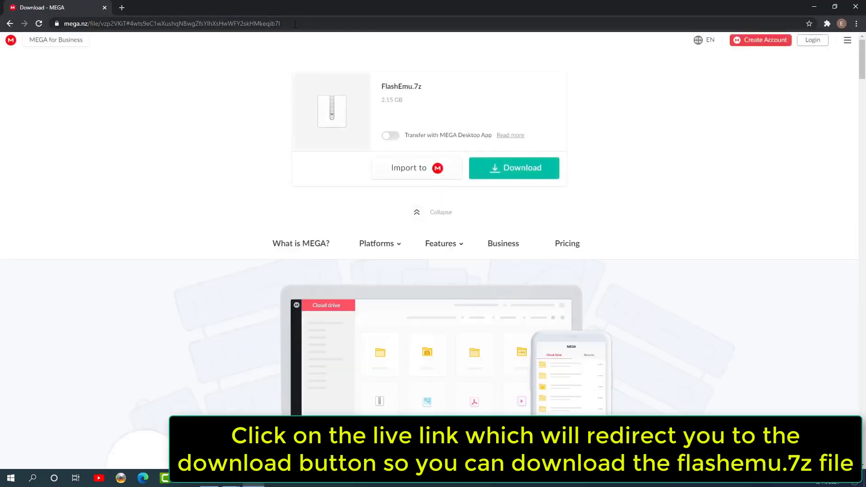
pyautogui.click(504, 168)
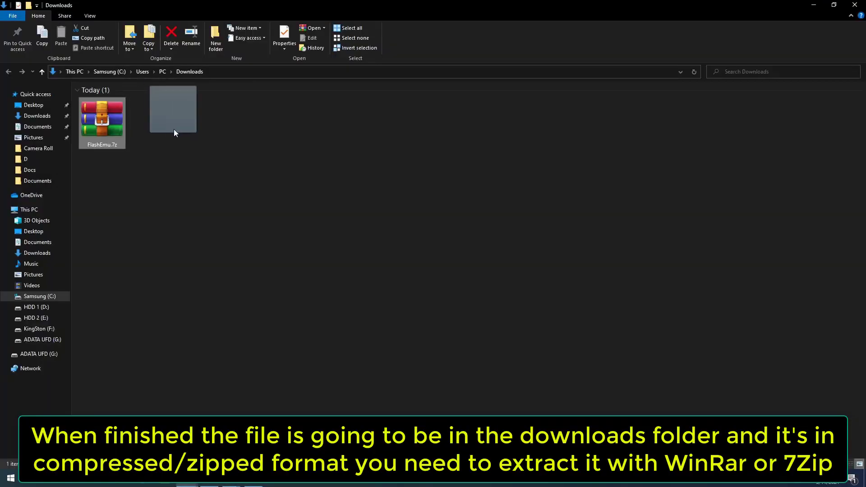
# - Extract FlashEmu.7z, move Flash.vhdx into Downloads, and delete the FlashEmu folder
pyautogui.moveTo(174, 129); pyautogui.dragTo(175, 138)
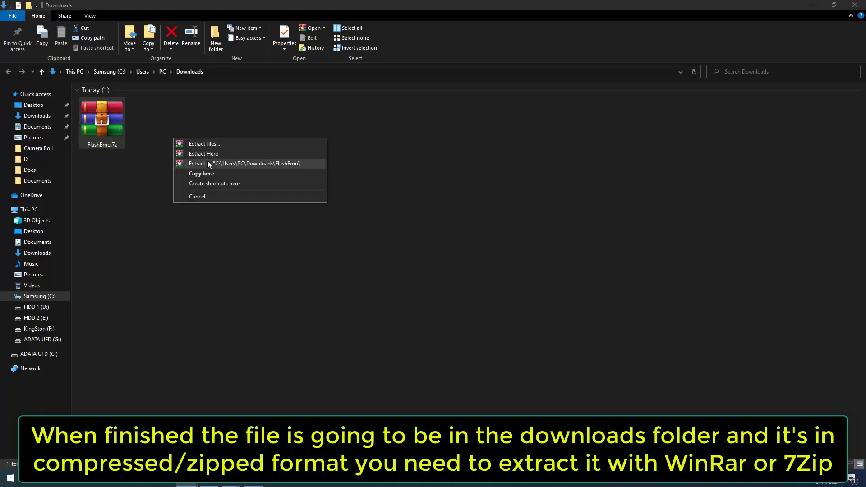
pyautogui.click(209, 164)
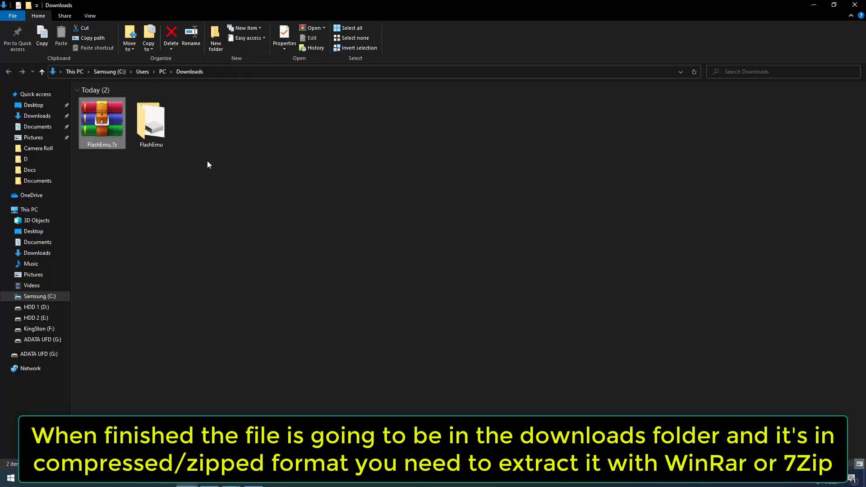
pyautogui.doubleClick(151, 121)
pyautogui.click(83, 102)
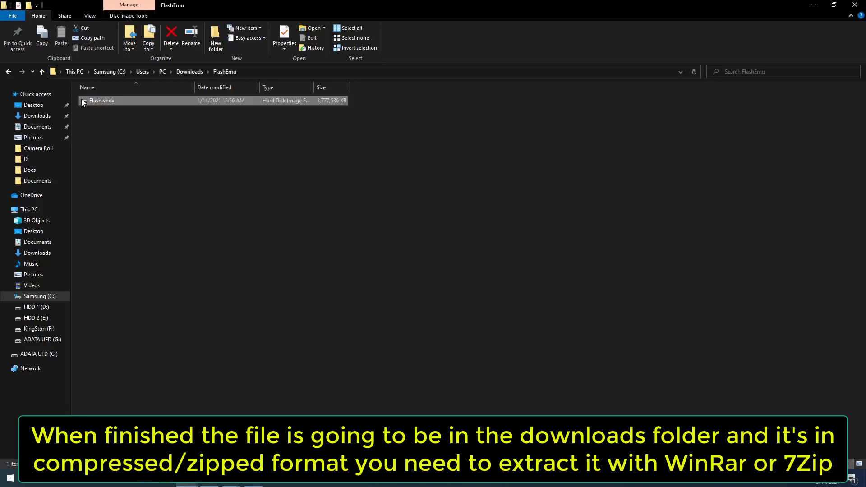
pyautogui.click(42, 71)
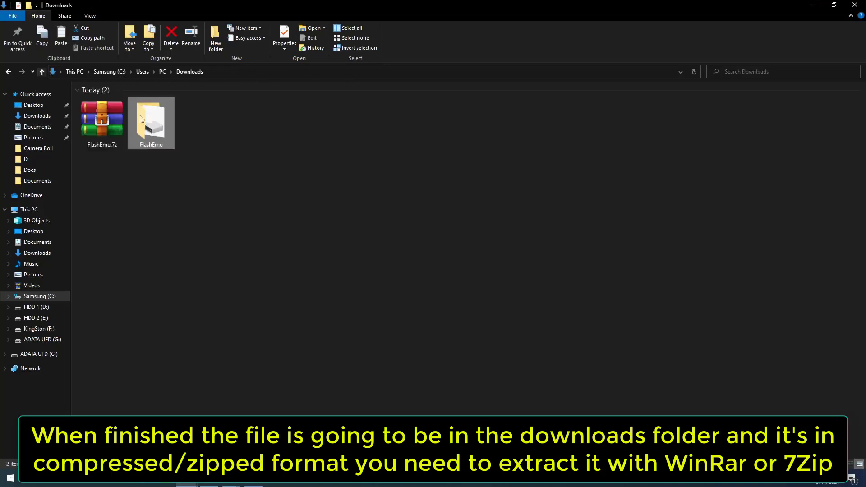
pyautogui.hotkey('ctrl', 'v')
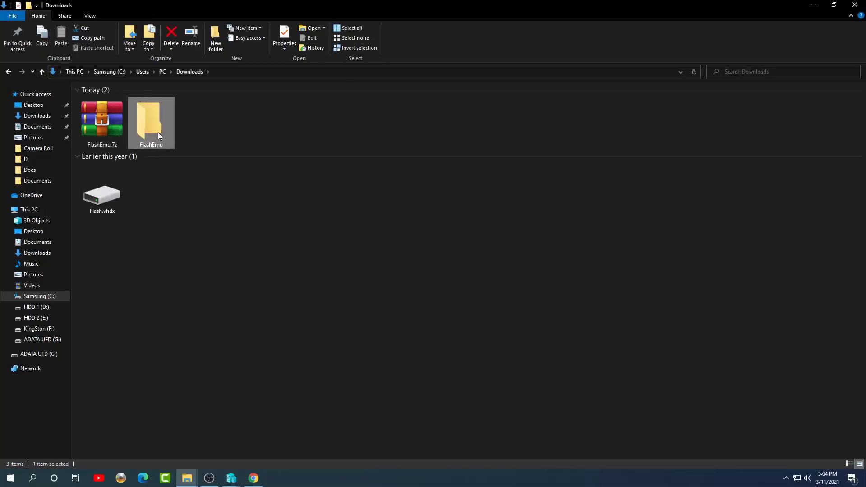
pyautogui.press('Delete')
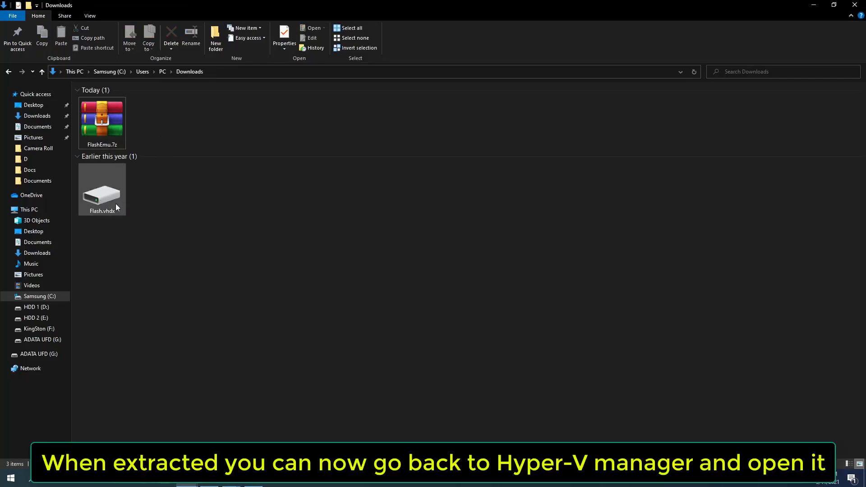
# - Check the properties of Flash.vhdx without changing anything
pyautogui.click(116, 206)
pyautogui.rightClick(120, 201)
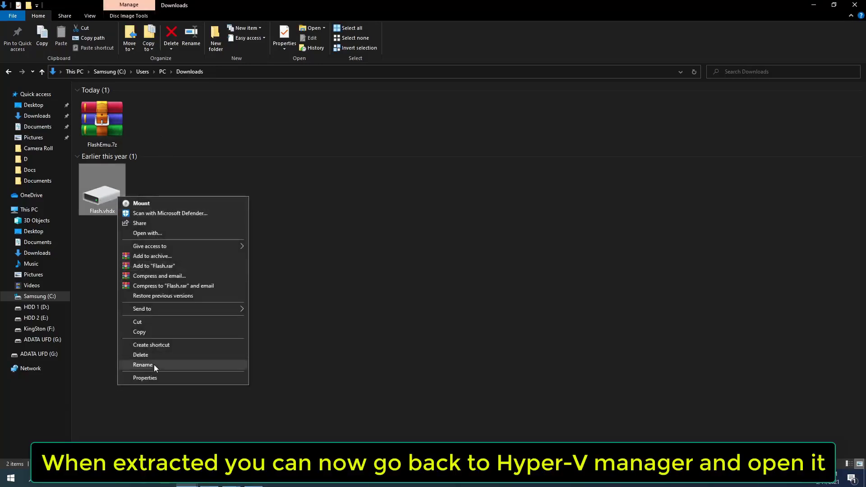
pyautogui.click(156, 377)
pyautogui.click(225, 413)
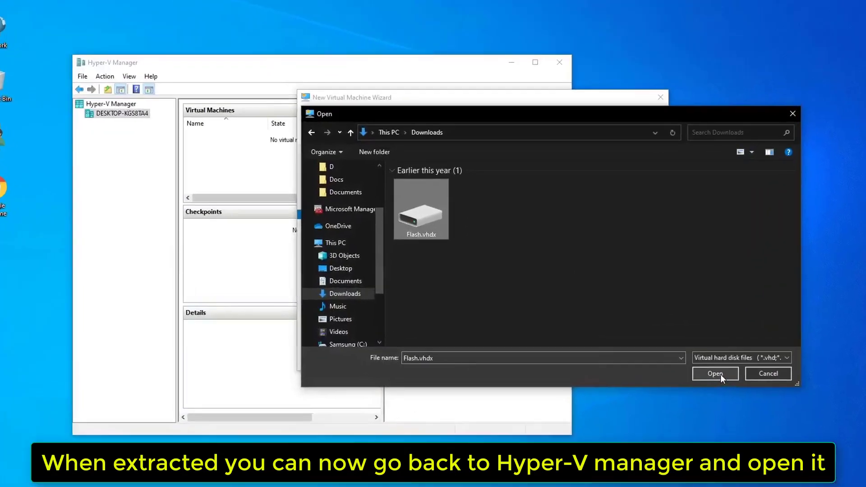
# - Pick Flash.vhdx as the disk, finish the wizard, and select the new windows 10x VM
pyautogui.click(638, 359)
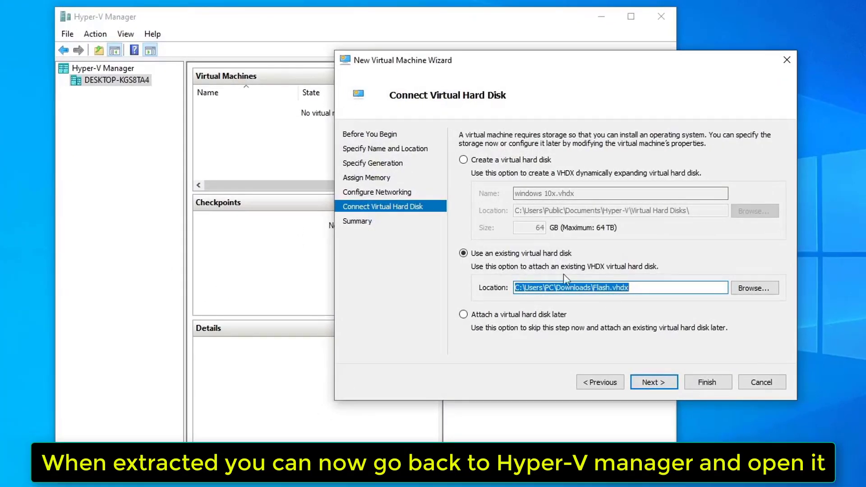
pyautogui.click(652, 380)
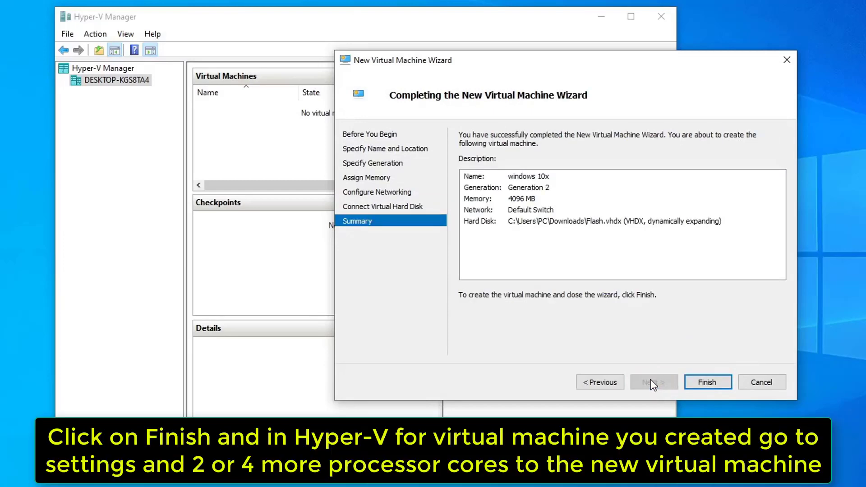
pyautogui.click(703, 381)
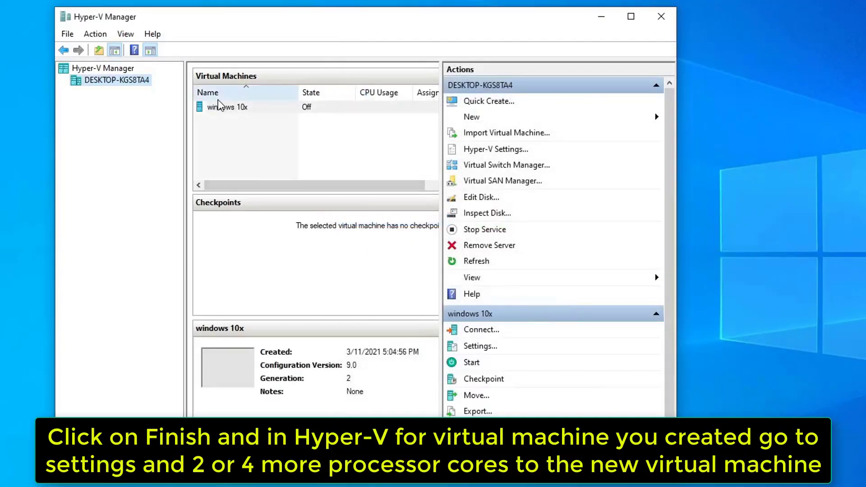
pyautogui.click(221, 108)
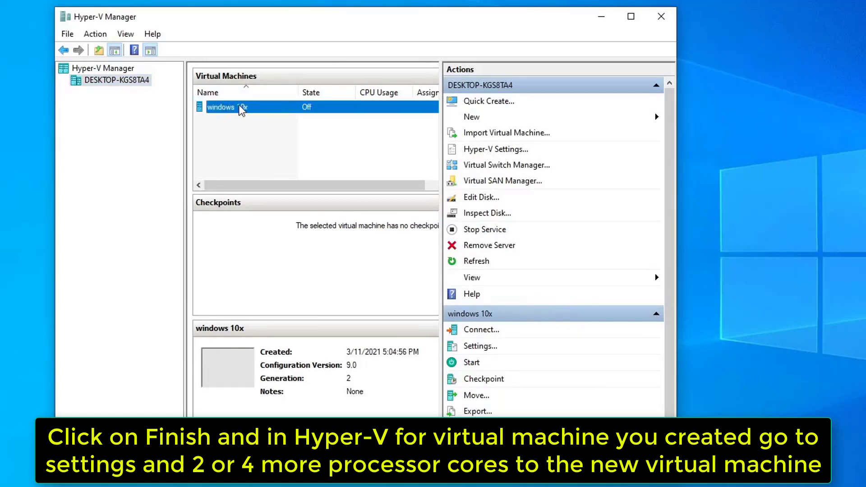
# - Set windows 10x to 4 virtual processors in its settings and save
pyautogui.click(481, 346)
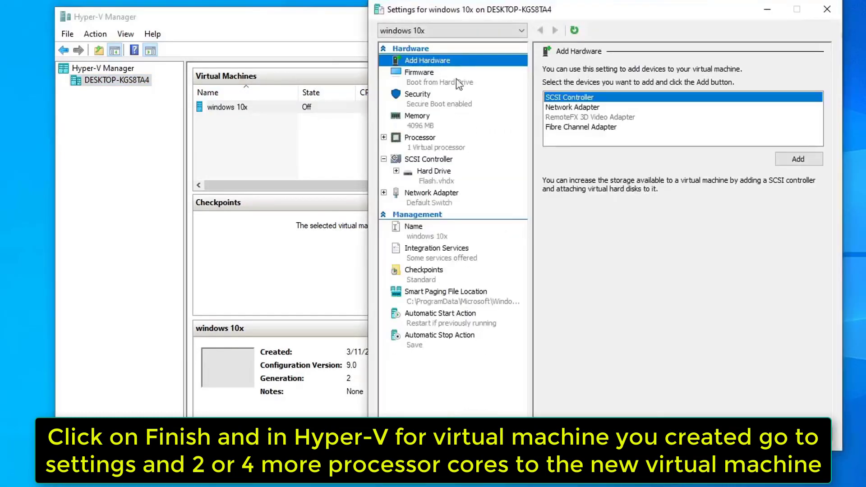
pyautogui.click(461, 147)
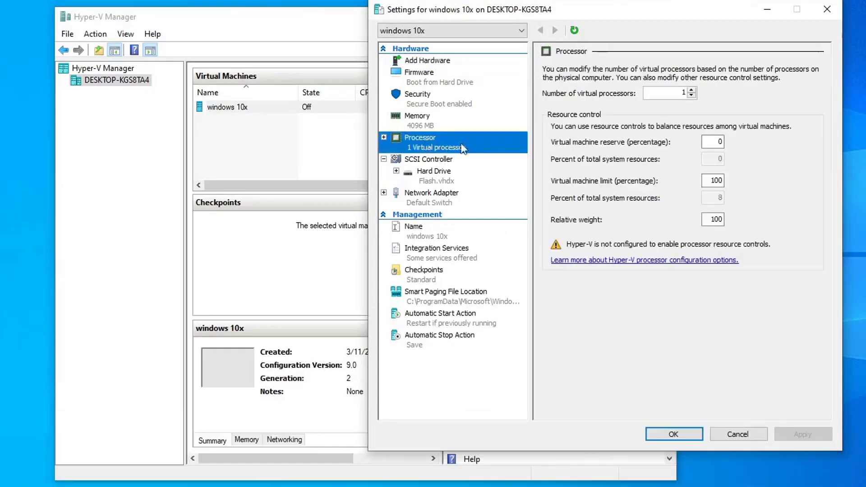
pyautogui.click(693, 91)
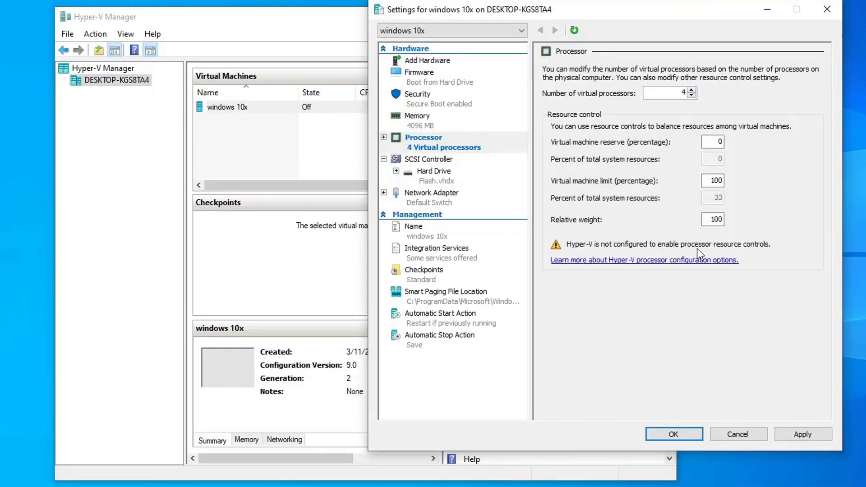
pyautogui.click(802, 434)
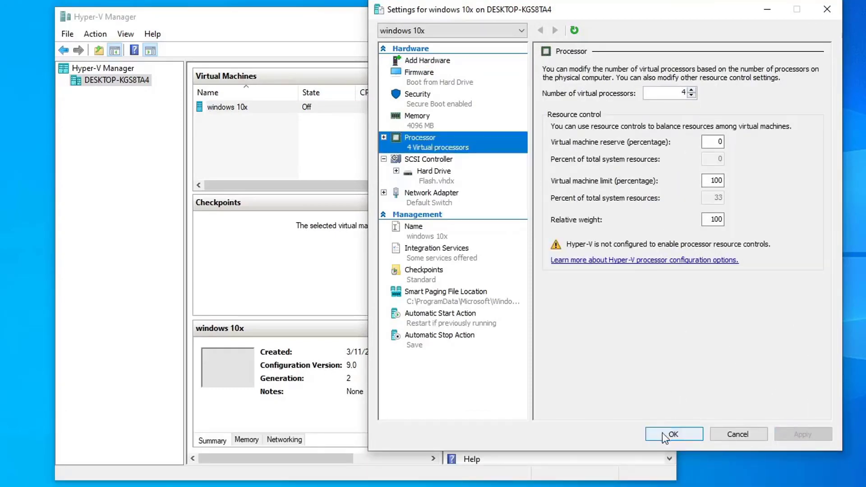
pyautogui.click(673, 435)
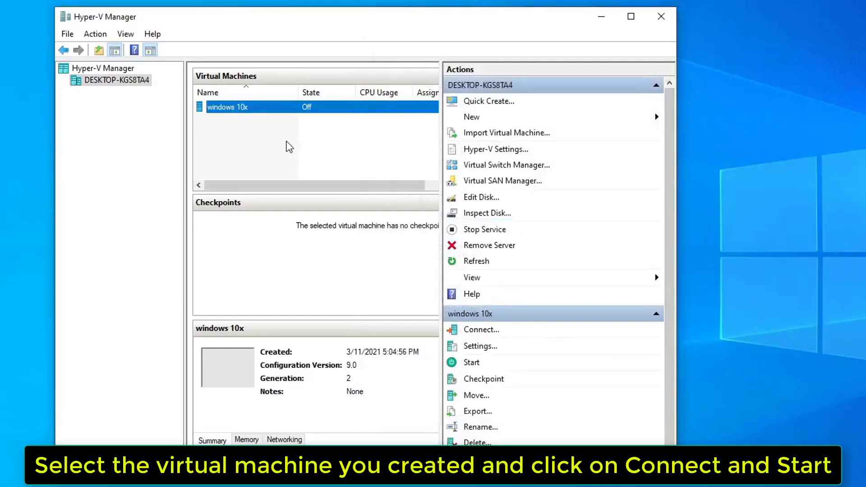
# - Connect to the windows 10x VM, power it on, and switch to Full Screen Mode
pyautogui.rightClick(234, 110)
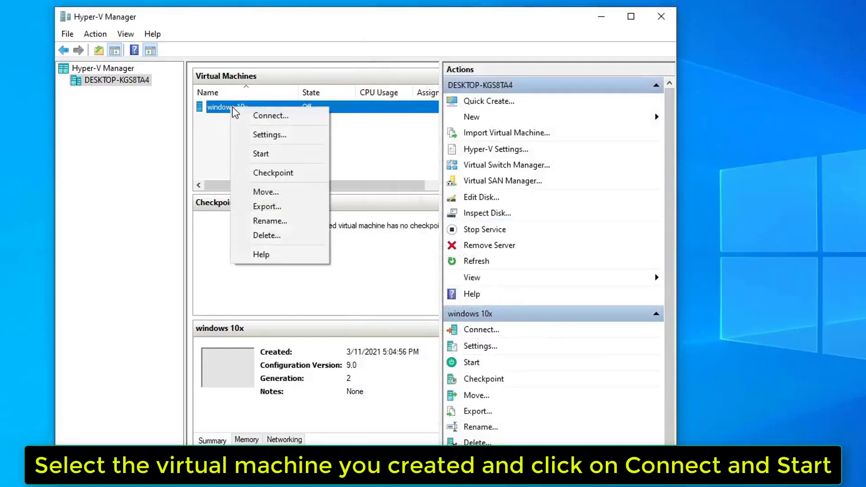
pyautogui.click(267, 116)
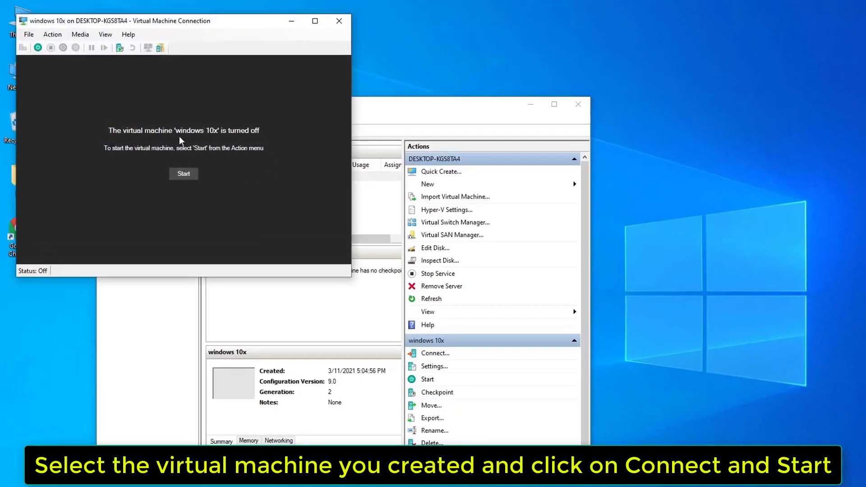
pyautogui.click(183, 173)
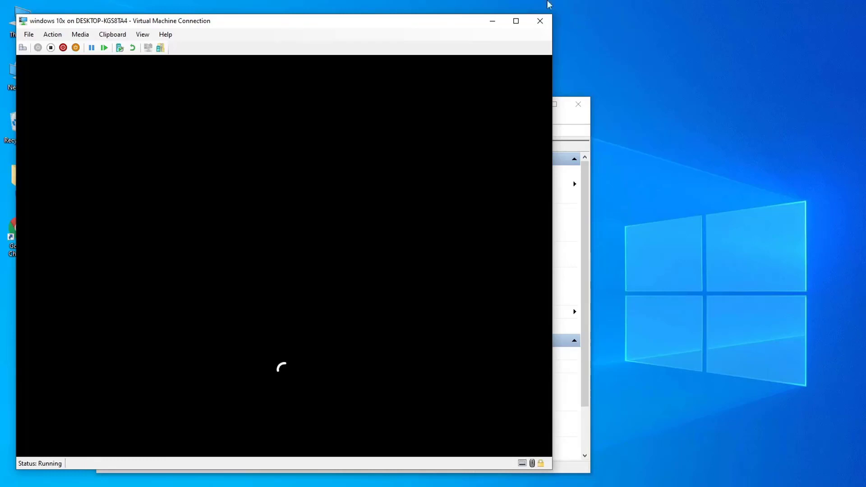
pyautogui.click(52, 35)
pyautogui.moveTo(76, 42)
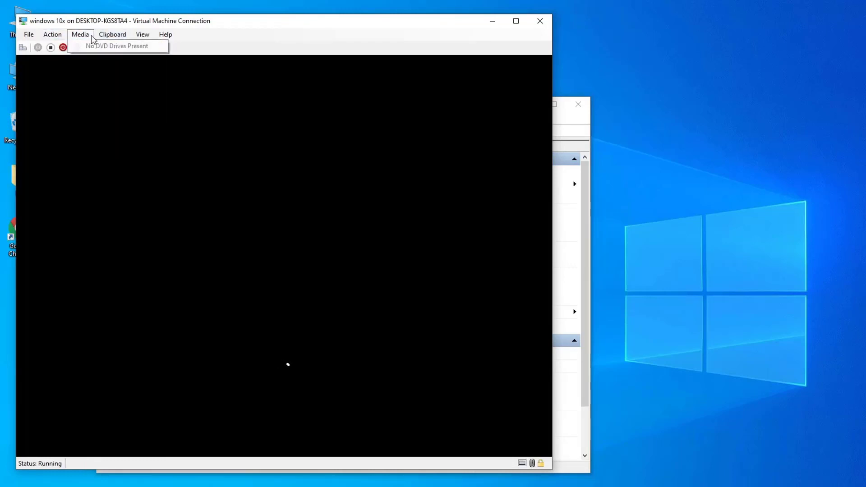
pyautogui.click(194, 43)
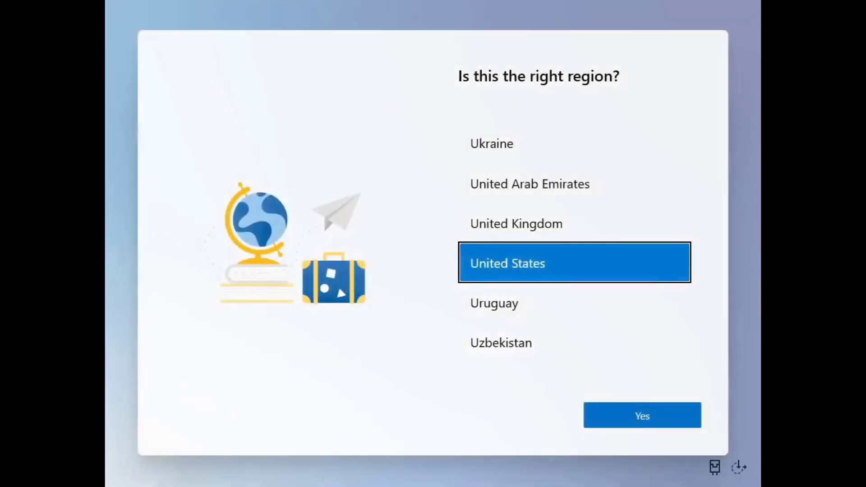
# - Confirm United States region and US keyboard, skip a second layout, accept license, pass network page
pyautogui.click(624, 414)
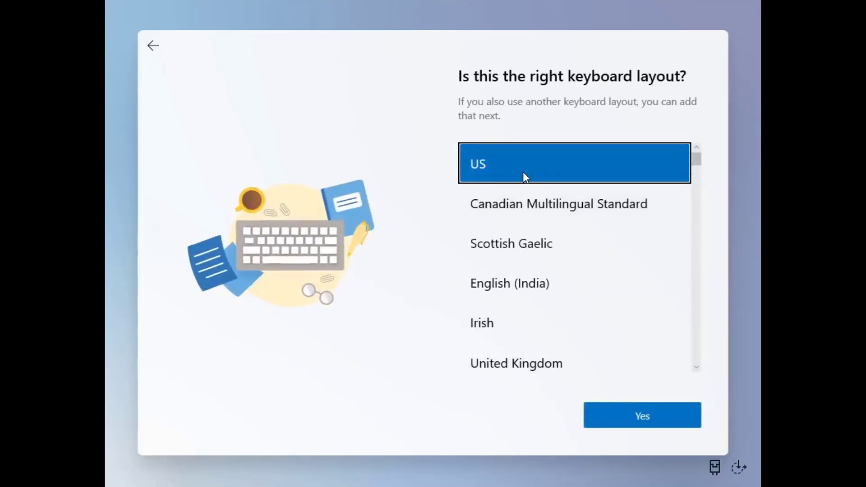
pyautogui.click(631, 413)
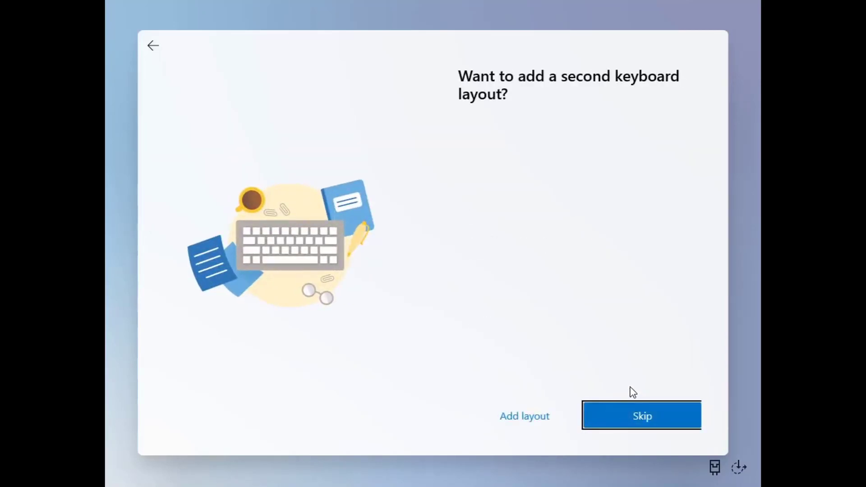
pyautogui.press('Return')
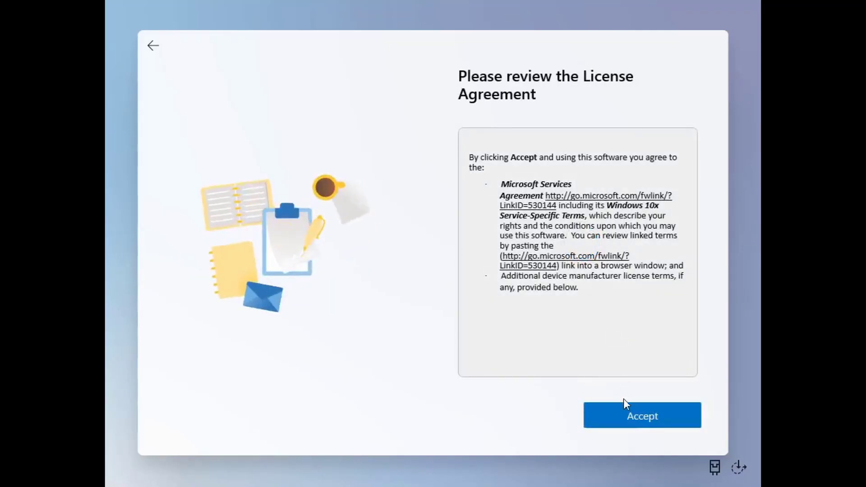
pyautogui.click(624, 405)
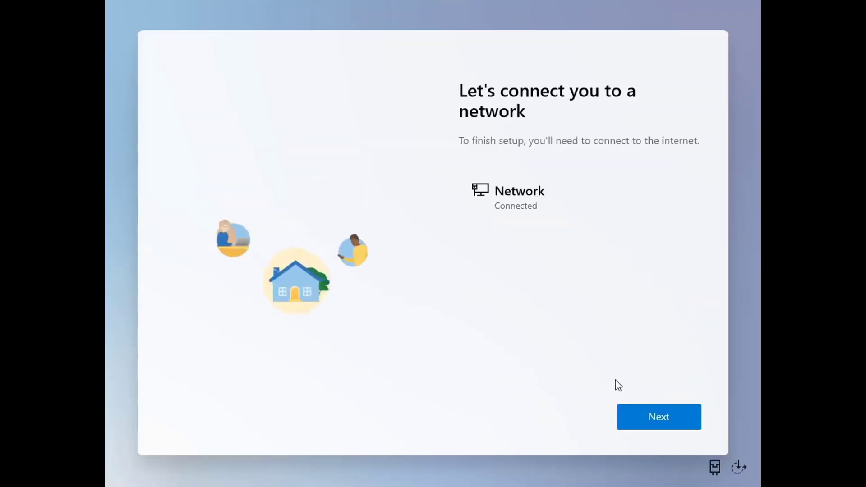
pyautogui.click(648, 412)
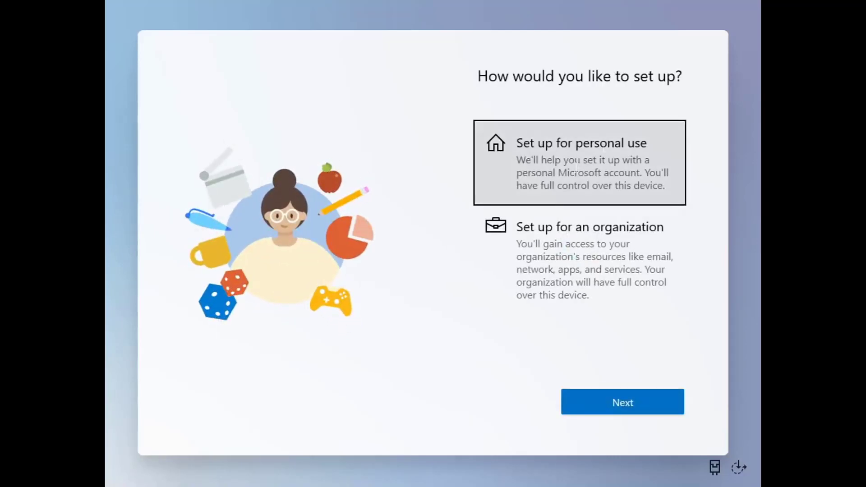
# - Choose 'Set up for personal use' and create a sign-in PIN, entering and confirming it
pyautogui.click(577, 167)
pyautogui.click(606, 392)
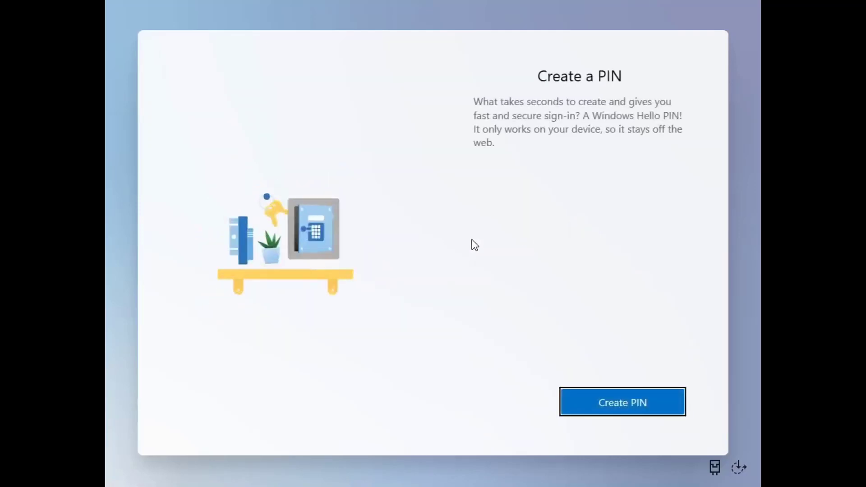
pyautogui.click(619, 401)
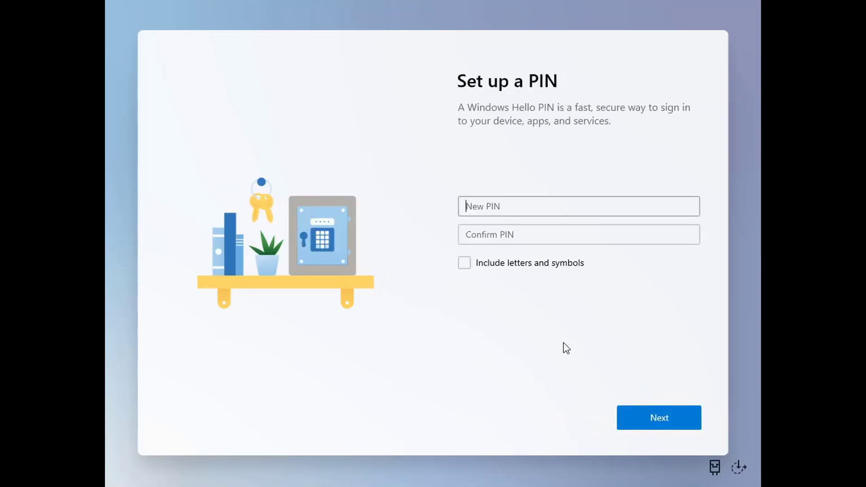
pyautogui.write('12')
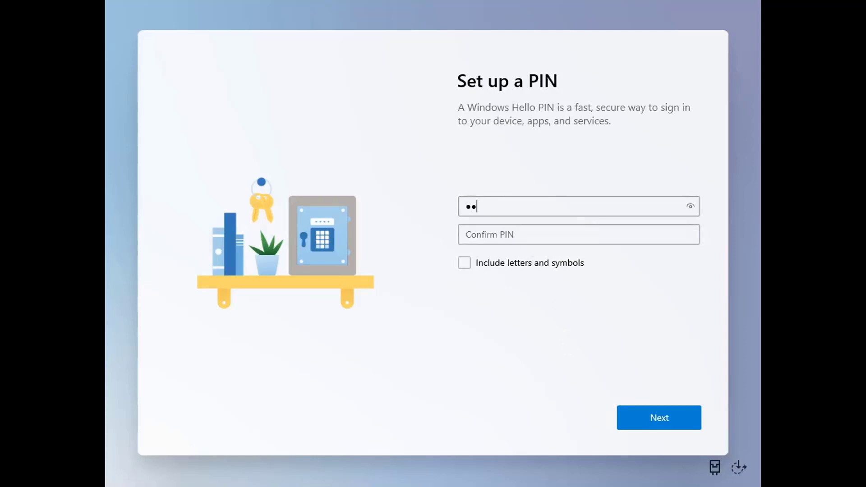
pyautogui.press('Tab')
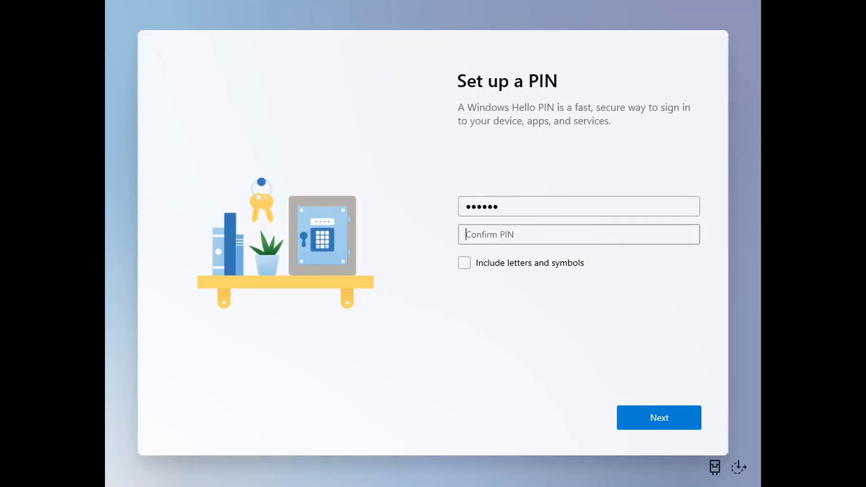
pyautogui.write('1')
pyautogui.press('Return')
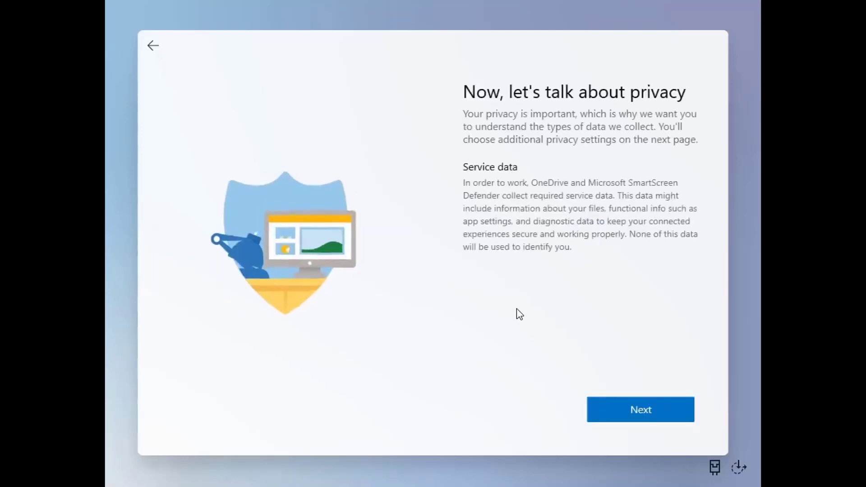
# - Turn off location and Find my device, and limit diagnostic data to Required only
pyautogui.click(640, 401)
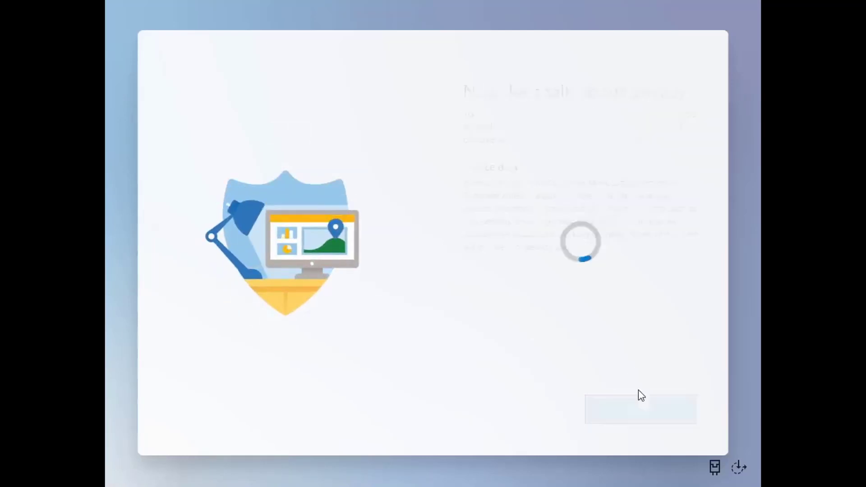
pyautogui.click(478, 246)
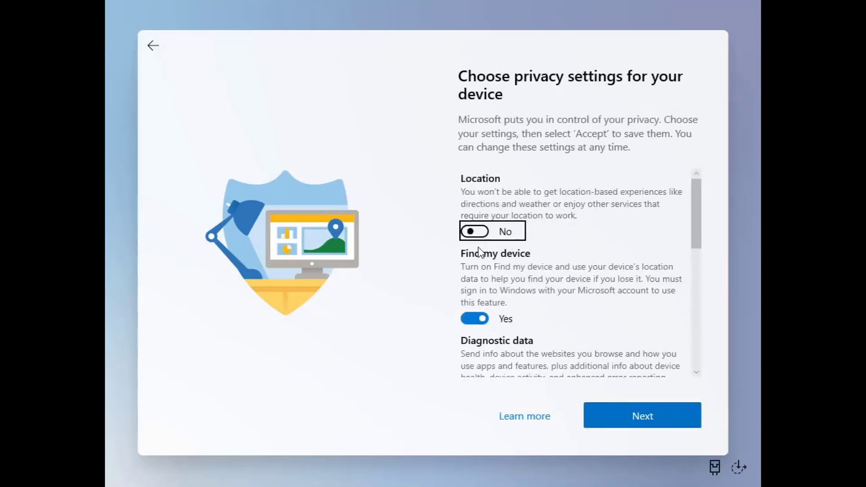
pyautogui.click(475, 317)
pyautogui.scroll(-2, 512, 309)
pyautogui.scroll(-1, 512, 309)
pyautogui.click(475, 300)
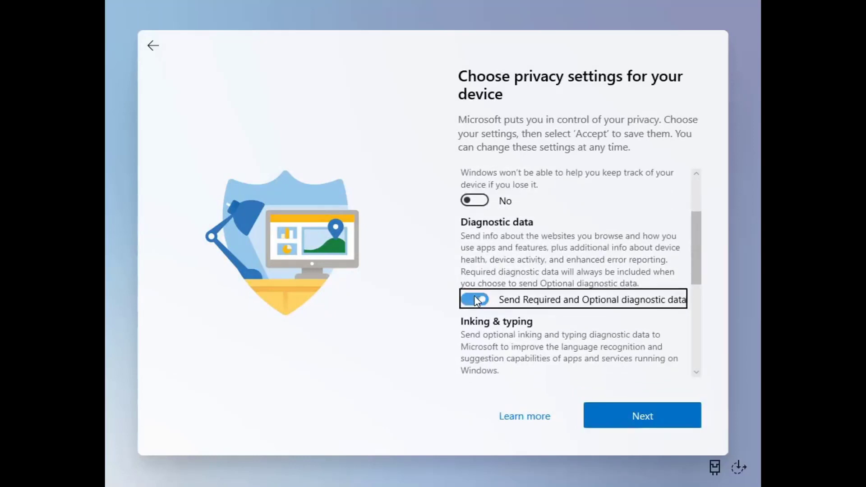
# - Turn off inking and typing, tailored experiences and advertising ID, then accept the privacy choices
pyautogui.scroll(-2, 519, 302)
pyautogui.click(482, 295)
pyautogui.scroll(-2, 492, 315)
pyautogui.click(488, 307)
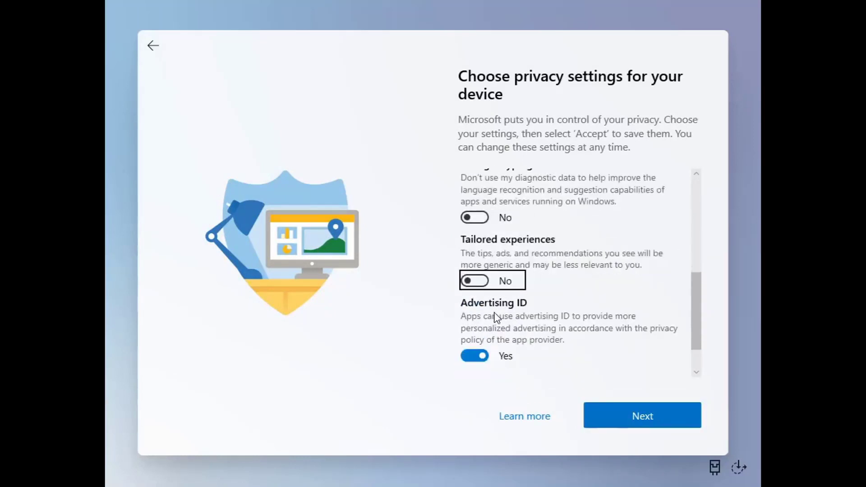
pyautogui.scroll(-2, 492, 316)
pyautogui.click(506, 309)
pyautogui.click(638, 412)
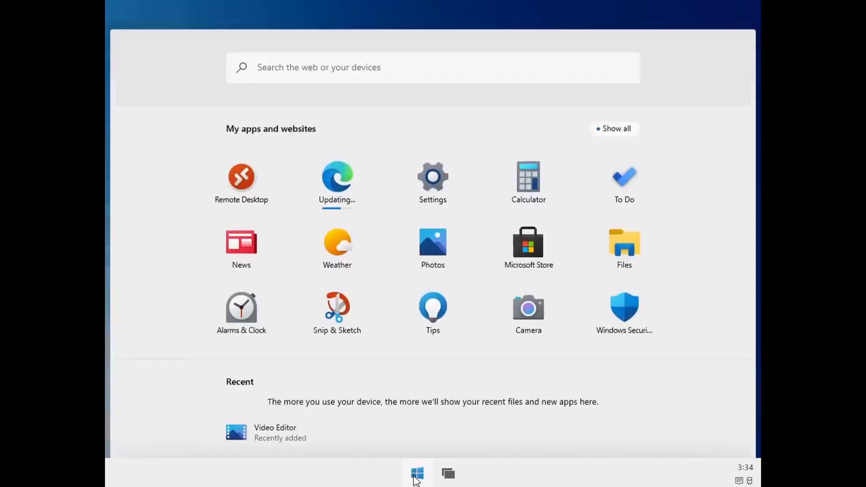
# - Open Settings > System > Display and toggle rotation lock on and back off
pyautogui.click(425, 474)
pyautogui.click(426, 475)
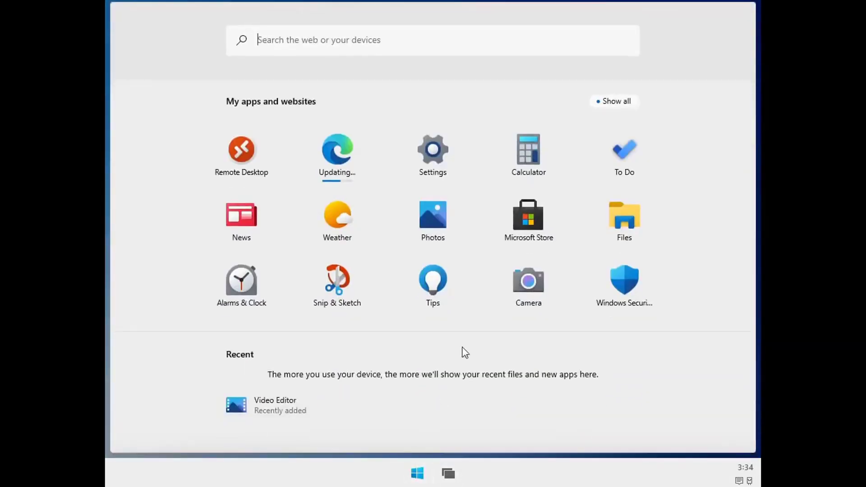
pyautogui.click(449, 154)
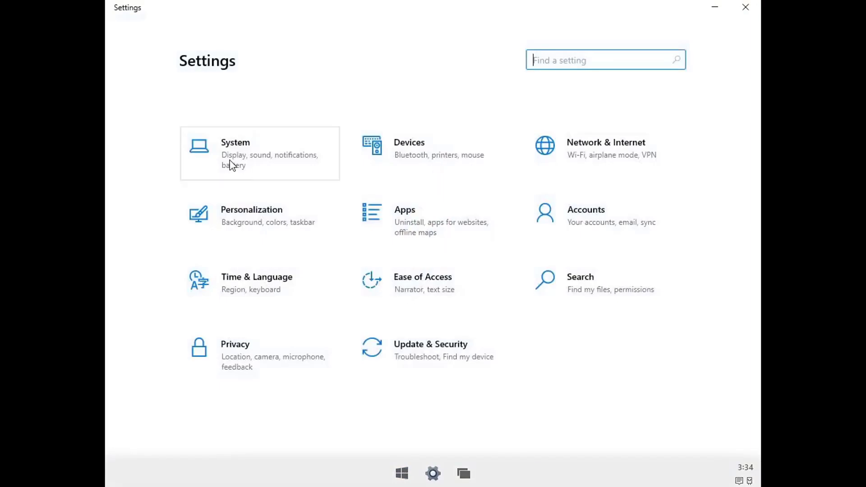
pyautogui.click(231, 166)
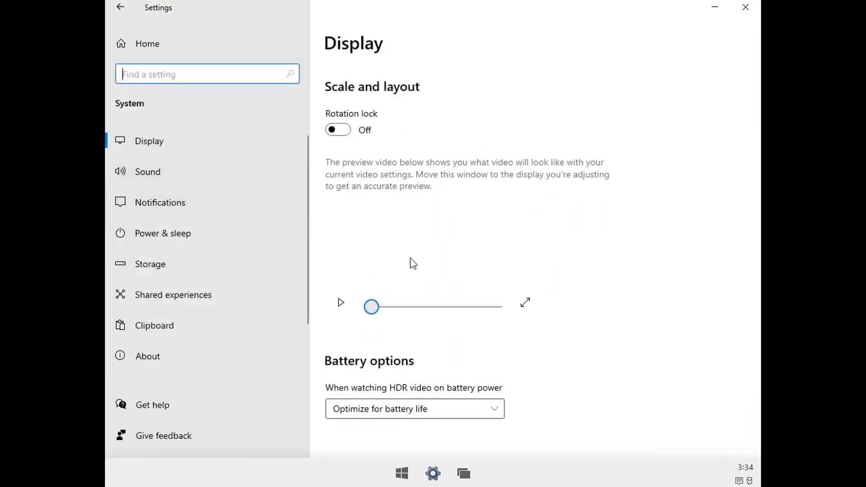
pyautogui.click(156, 135)
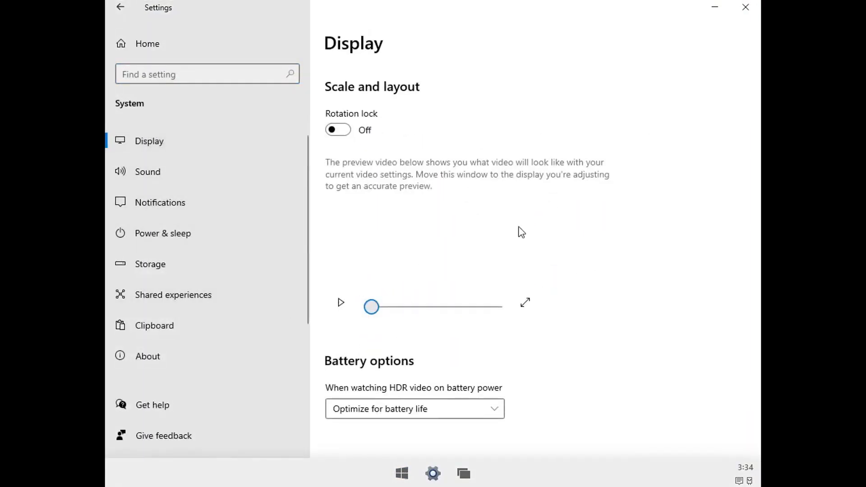
pyautogui.click(343, 130)
pyautogui.click(343, 130)
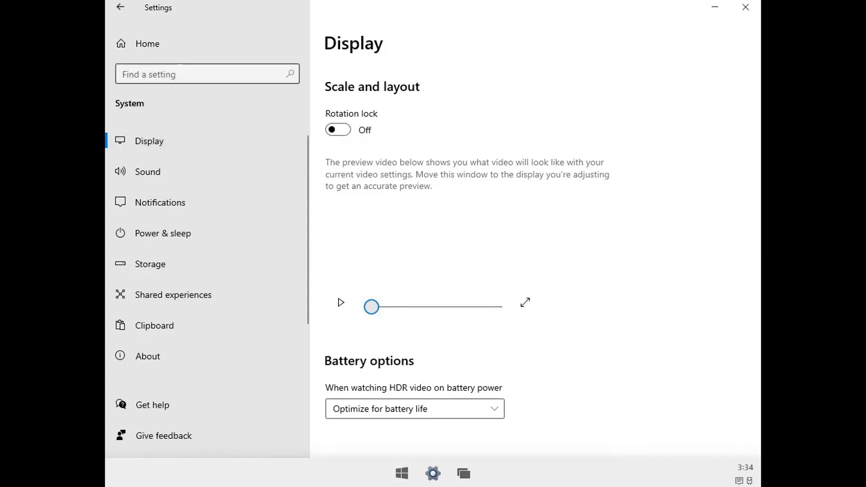
# - Browse the Sound, Notifications, Power & sleep, Storage, Clipboard and About pages
pyautogui.click(147, 179)
pyautogui.click(143, 201)
pyautogui.click(152, 231)
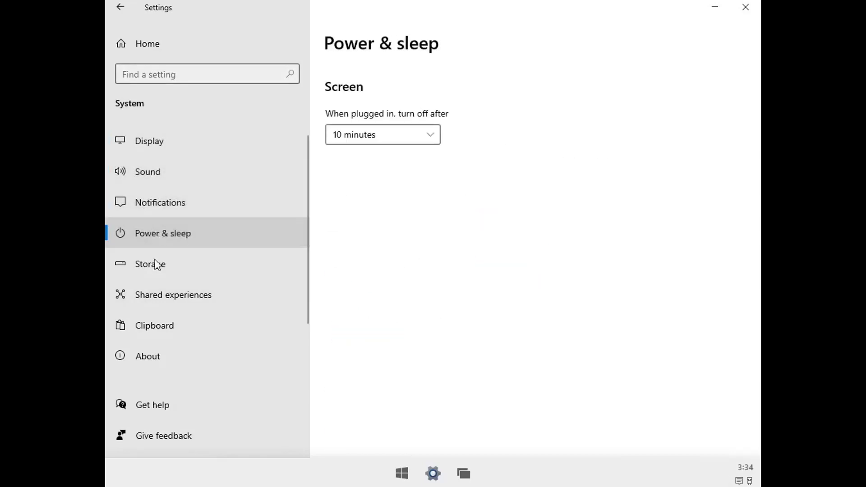
pyautogui.click(157, 265)
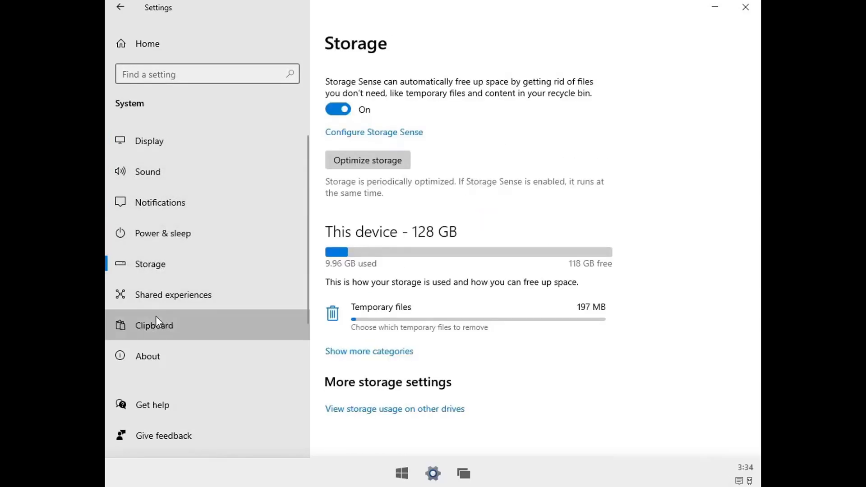
pyautogui.click(156, 316)
pyautogui.click(169, 356)
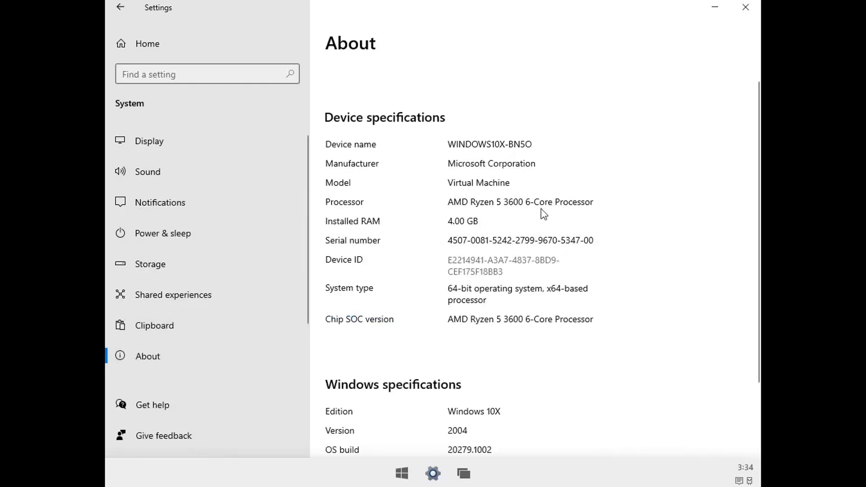
pyautogui.scroll(-2, 507, 282)
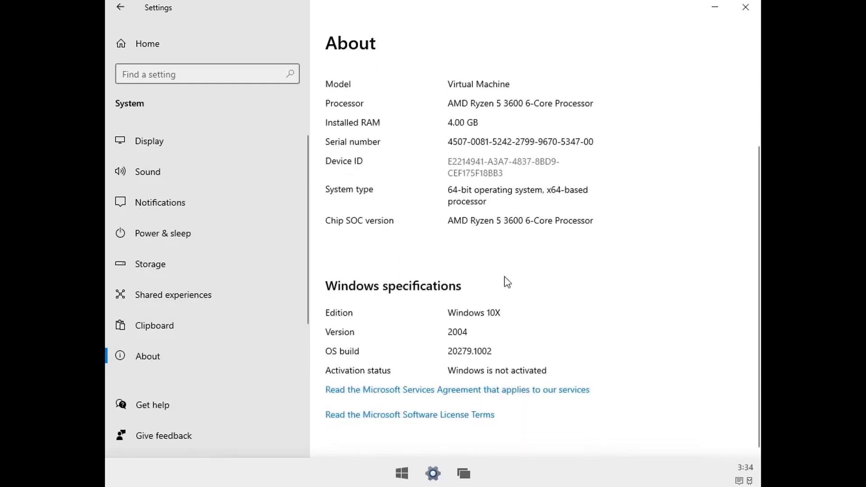
pyautogui.scroll(2, 507, 282)
pyautogui.scroll(-2, 507, 282)
# - Set Apps to 'All apps (not recommended)', confirm with Continue, and minimize Settings
pyautogui.scroll(2, 507, 282)
pyautogui.click(130, 14)
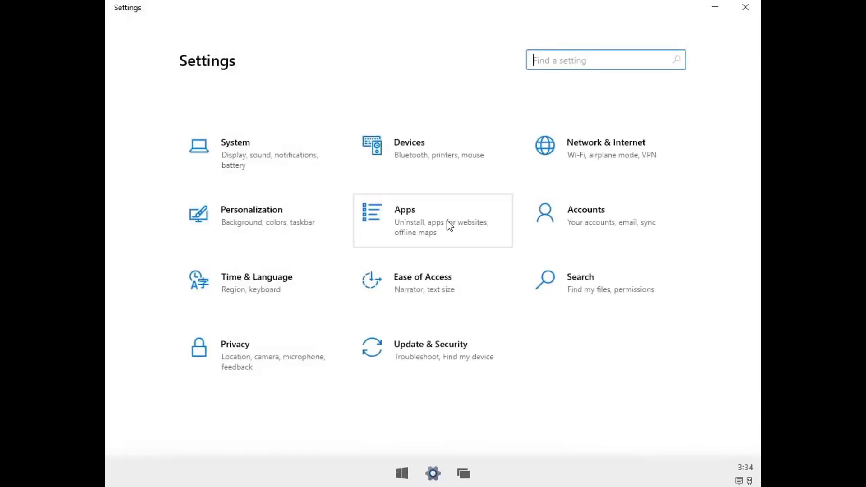
pyautogui.click(416, 233)
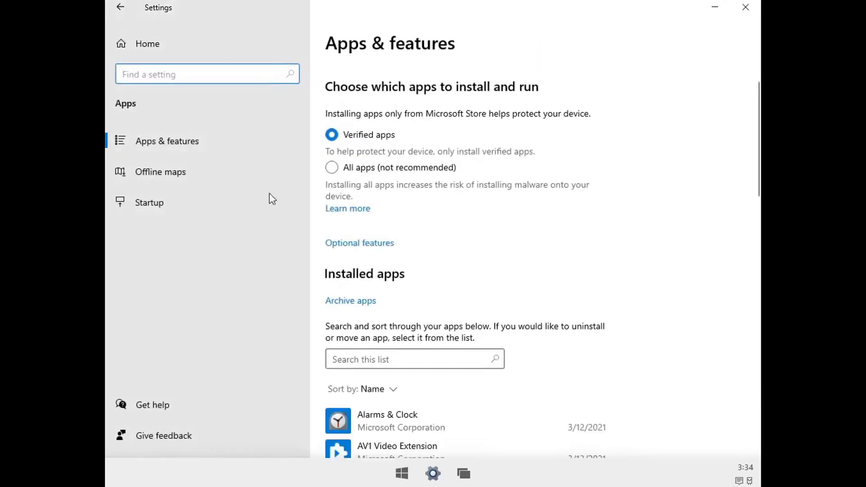
pyautogui.click(331, 168)
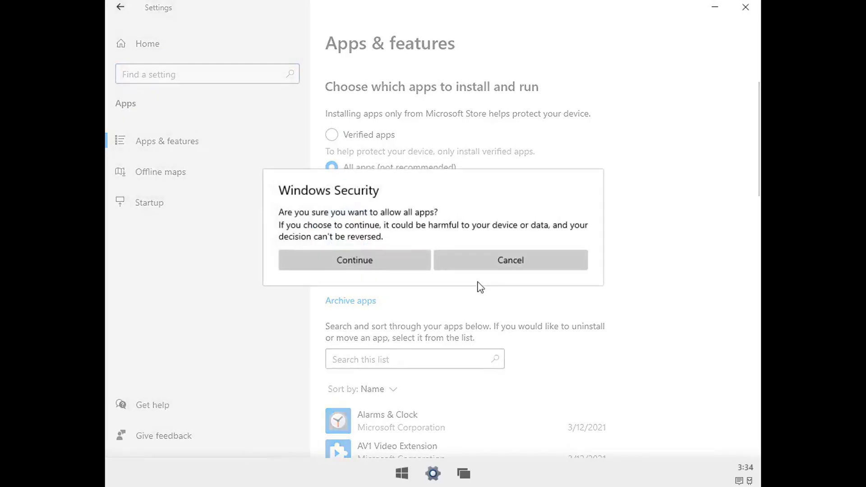
pyautogui.click(381, 260)
pyautogui.scroll(-15, 430, 267)
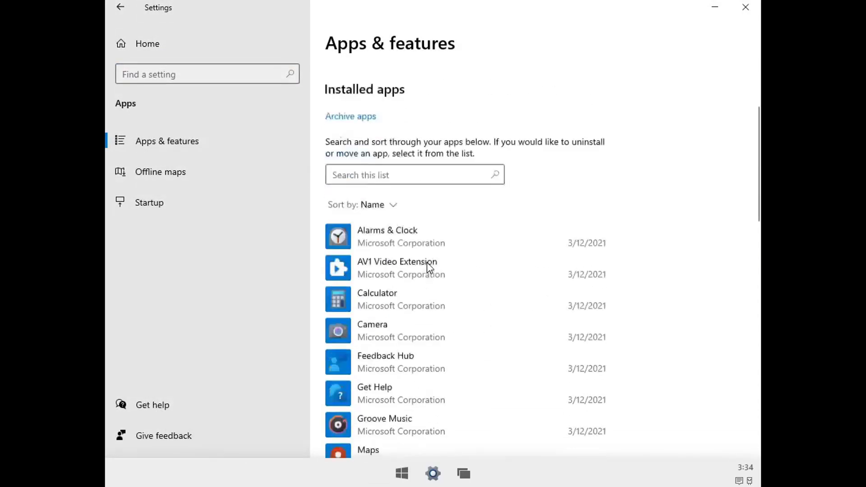
pyautogui.scroll(5, 430, 267)
pyautogui.scroll(10, 428, 267)
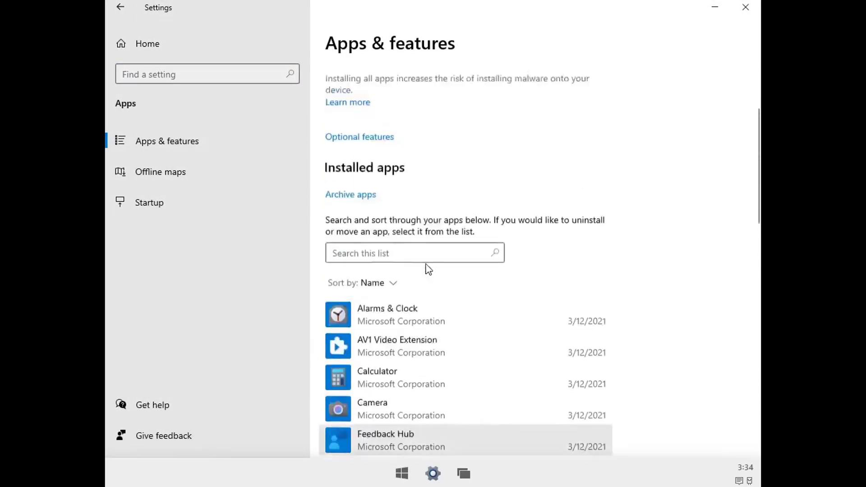
pyautogui.click(434, 473)
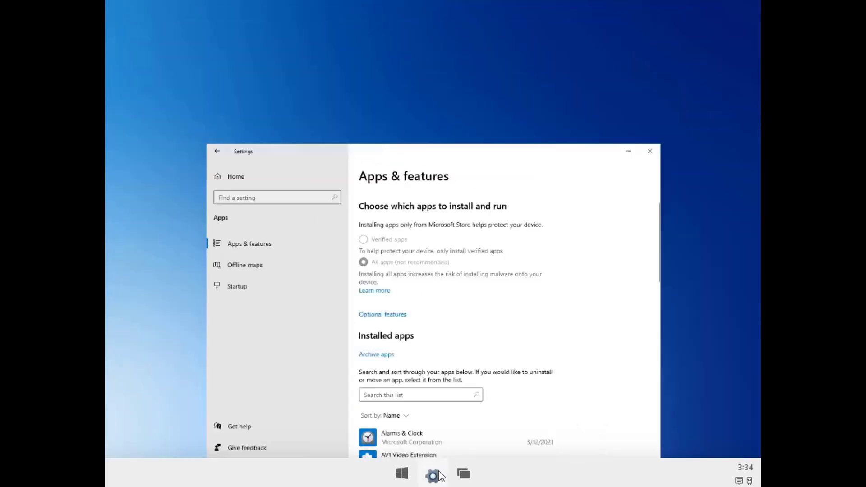
# - Open and close Calculator, then change the desktop wallpaper to the beach image
pyautogui.click(402, 474)
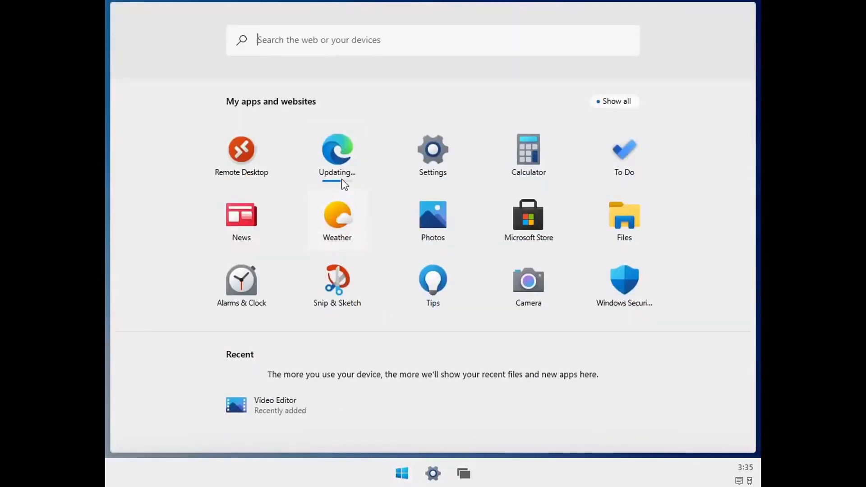
pyautogui.click(513, 172)
pyautogui.click(760, 8)
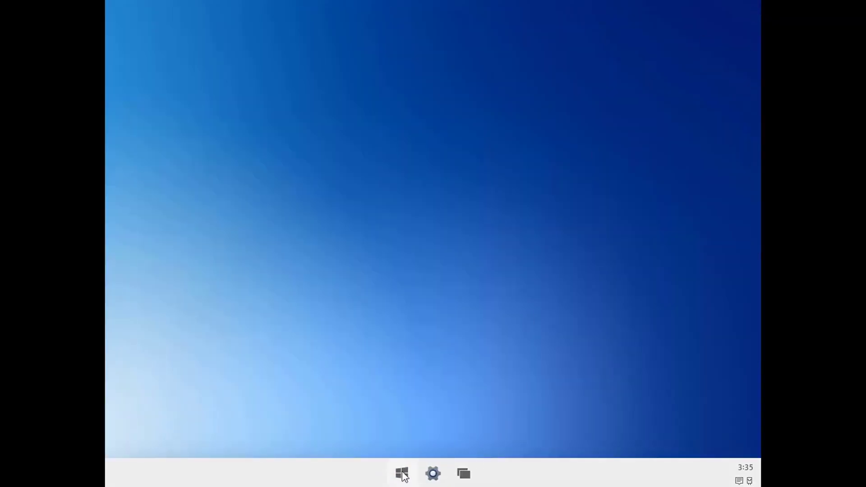
pyautogui.click(445, 238)
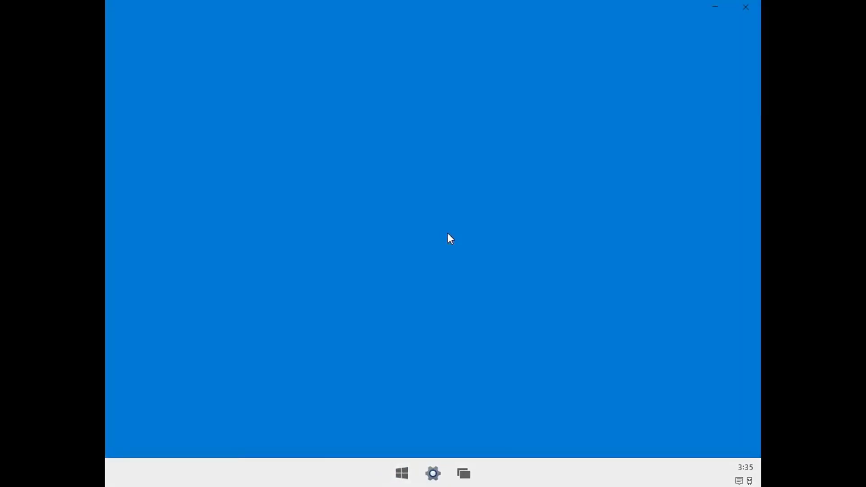
pyautogui.click(349, 326)
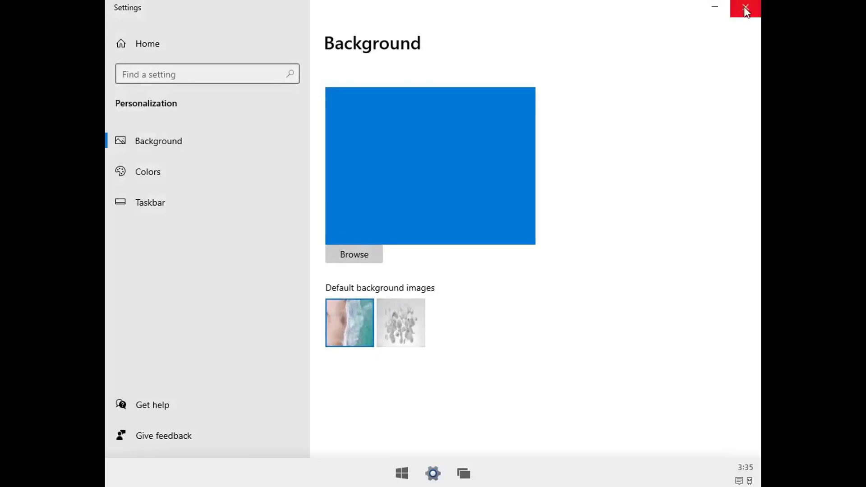
pyautogui.click(746, 7)
# - Launch Photos, finish its introduction screens, and close it
pyautogui.click(416, 469)
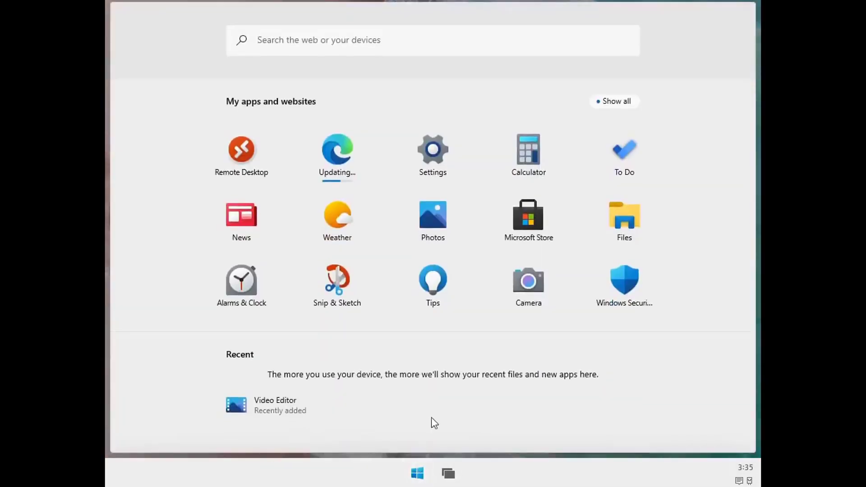
pyautogui.click(433, 209)
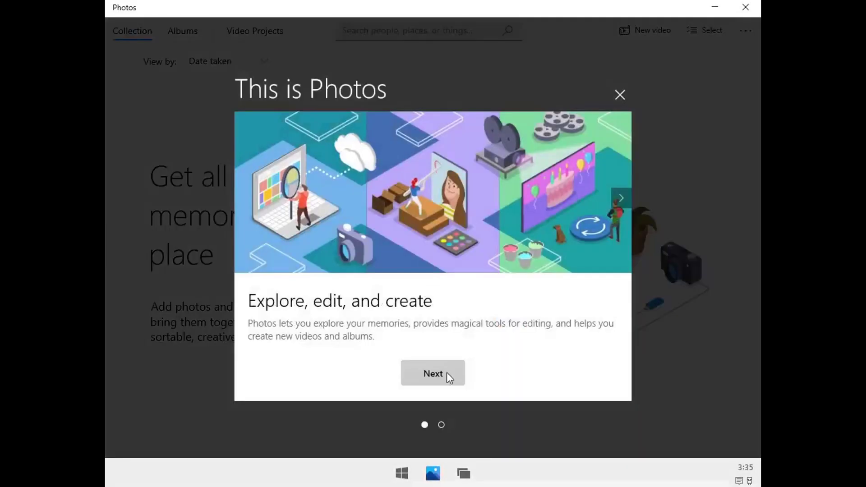
pyautogui.click(447, 375)
pyautogui.click(447, 377)
pyautogui.click(746, 7)
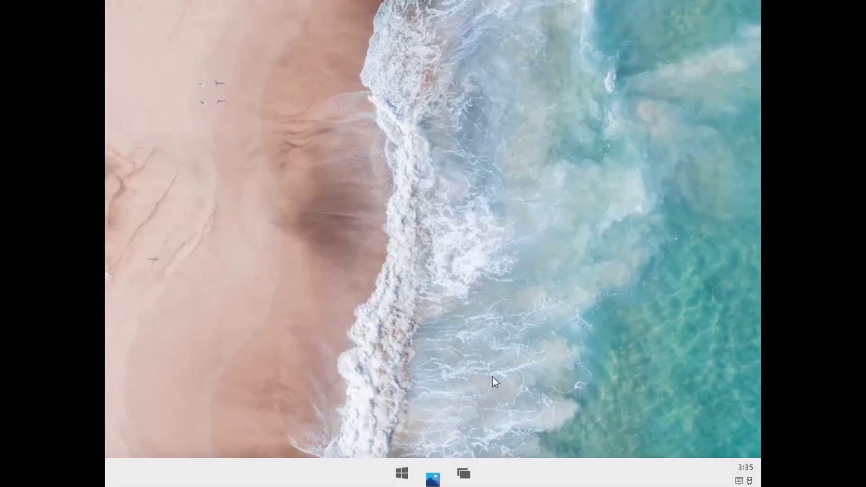
# - Explore the Files app settings and OneDrive rate options, close Files, and launch Weather
pyautogui.click(416, 474)
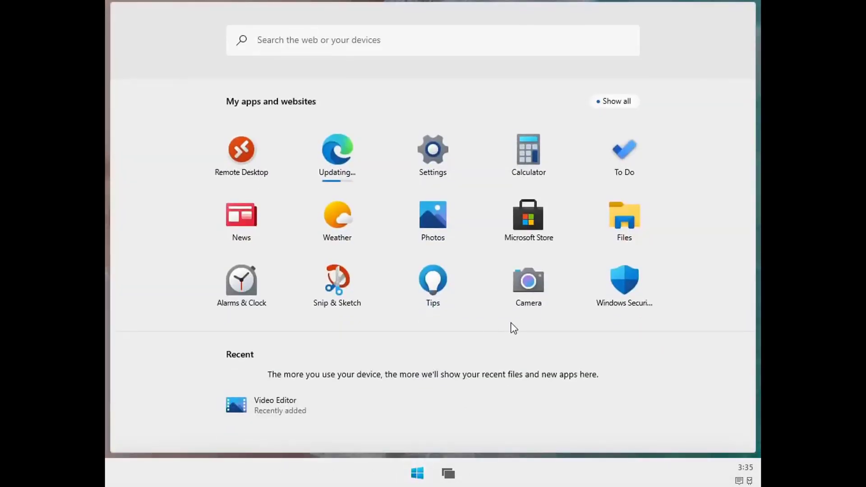
pyautogui.click(619, 222)
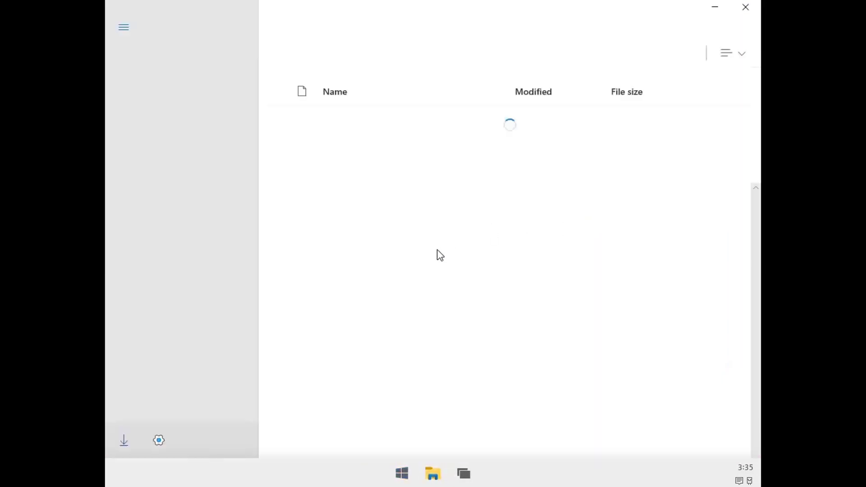
pyautogui.click(159, 440)
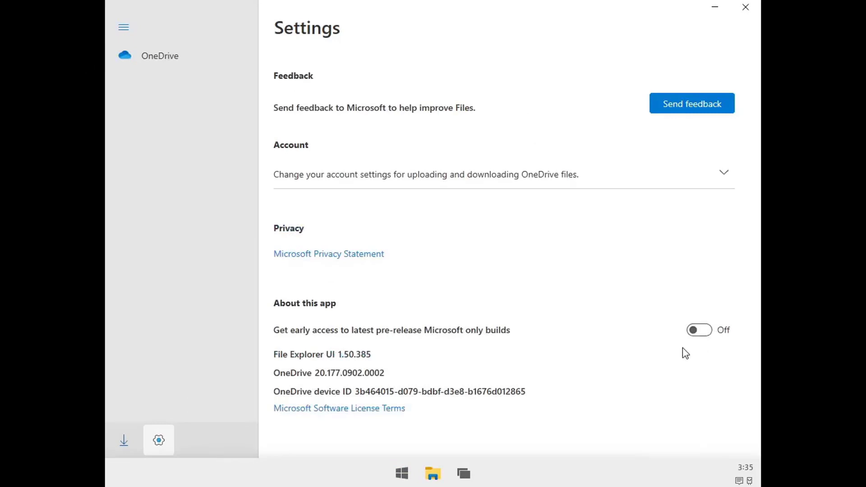
pyautogui.click(125, 28)
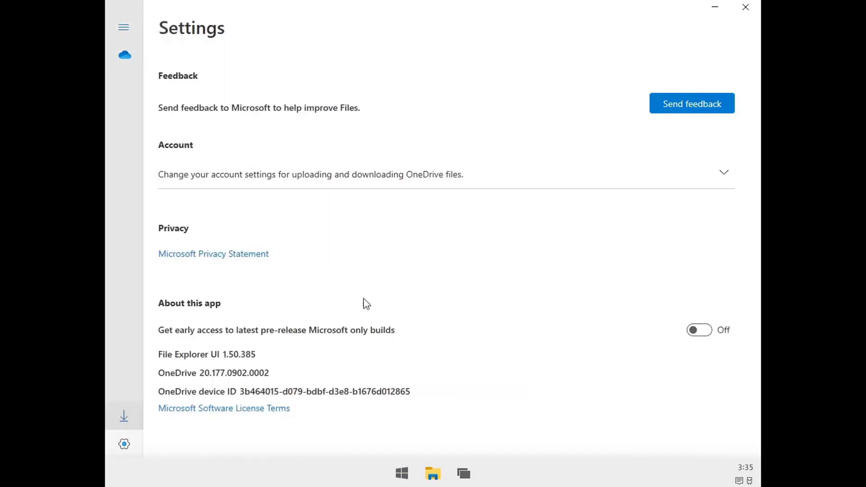
pyautogui.click(355, 181)
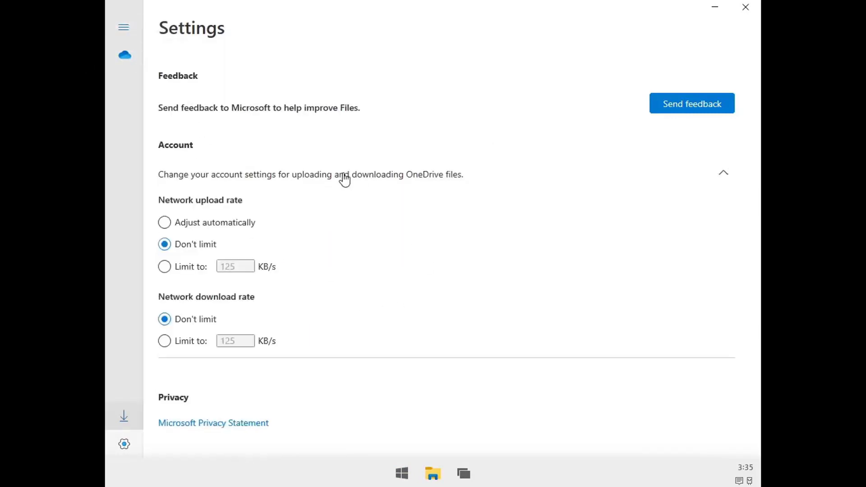
pyautogui.click(344, 180)
pyautogui.click(746, 7)
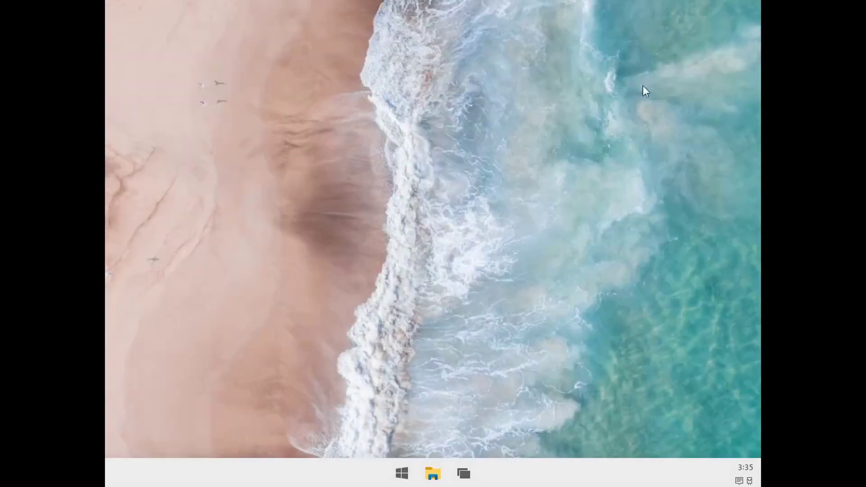
pyautogui.click(418, 474)
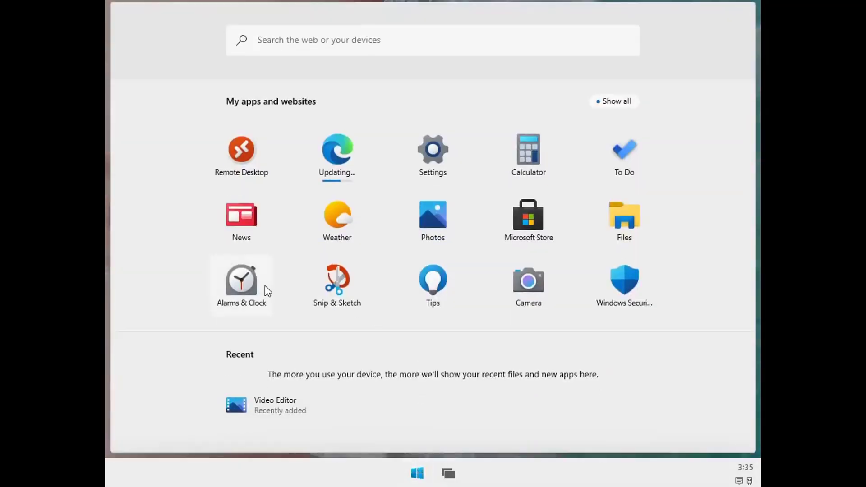
pyautogui.click(344, 221)
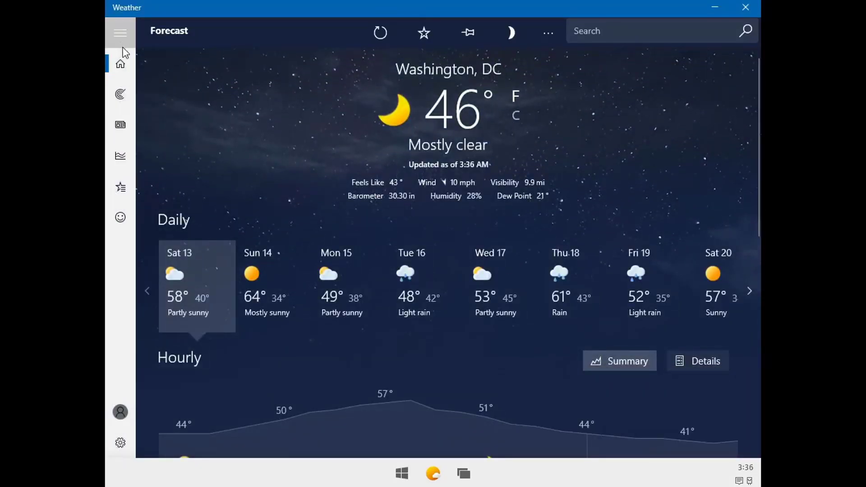
# - Close Weather and launch Microsoft Store from the app list
pyautogui.click(746, 8)
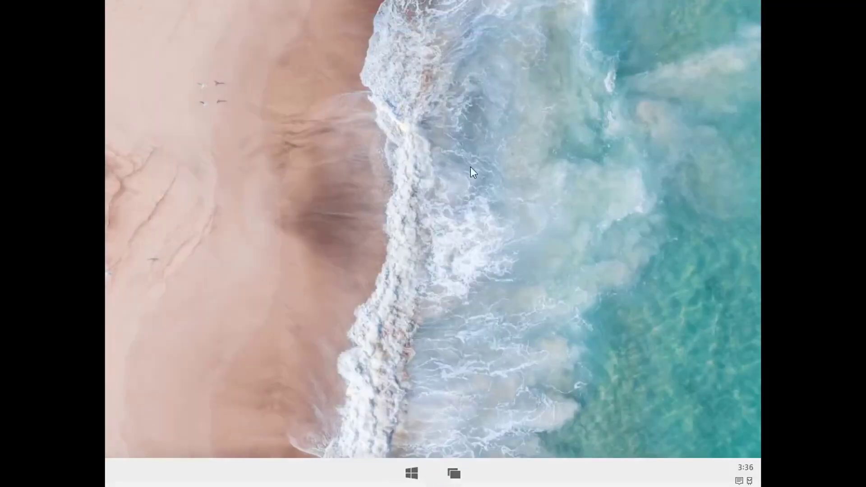
pyautogui.press('super')
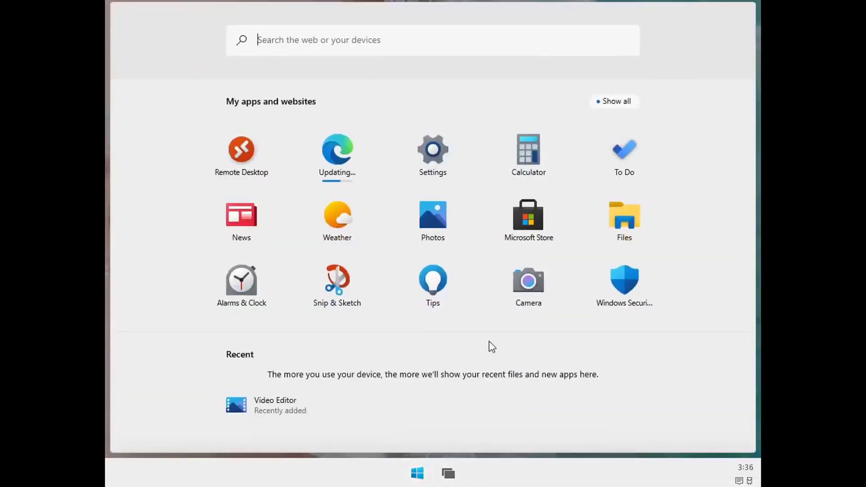
pyautogui.click(527, 230)
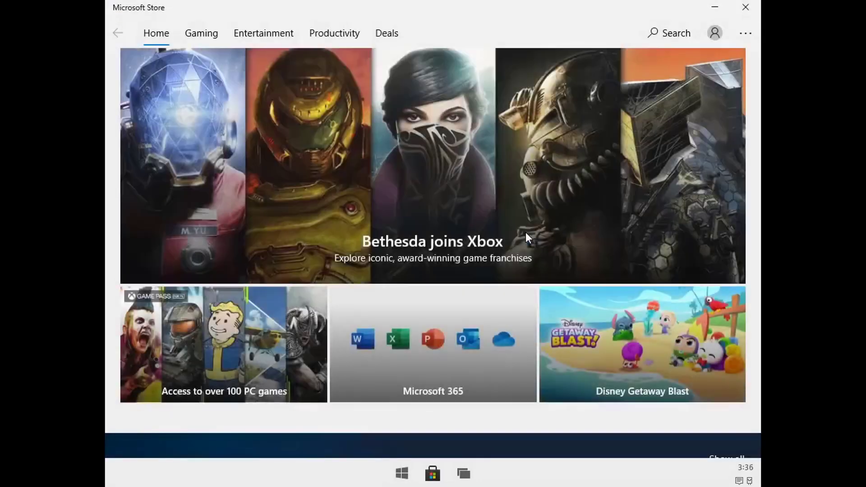
# - Open Angry Birds 2 from Featured free games and Get it to install
pyautogui.scroll(-10, 400, 246)
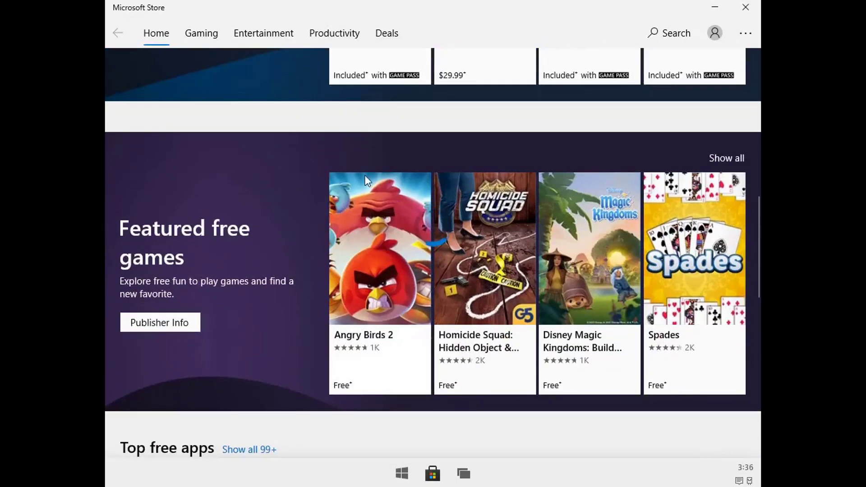
pyautogui.click(364, 178)
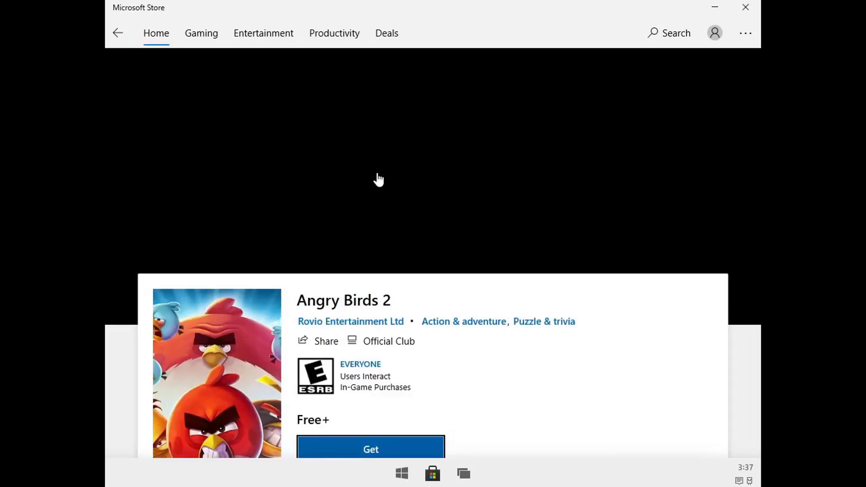
pyautogui.scroll(-4, 388, 270)
pyautogui.click(375, 254)
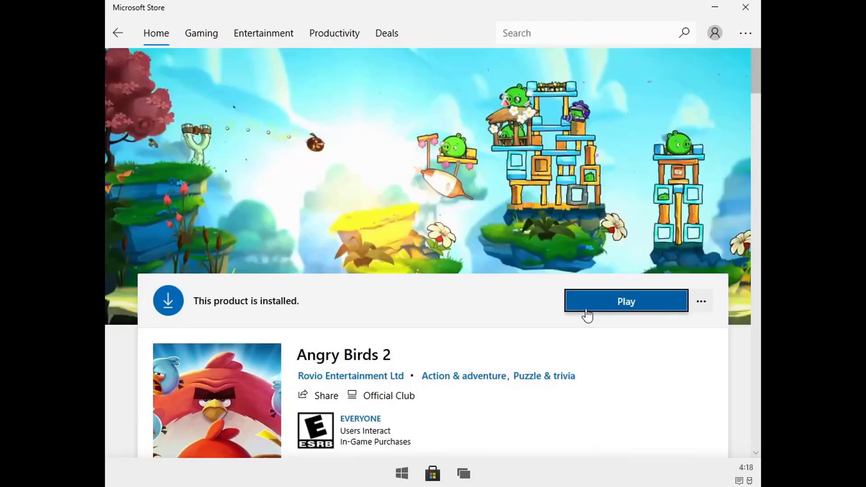
# - Play Angry Birds 2, accept its Terms of Service, fling the red bird, then fast-forward
pyautogui.click(583, 307)
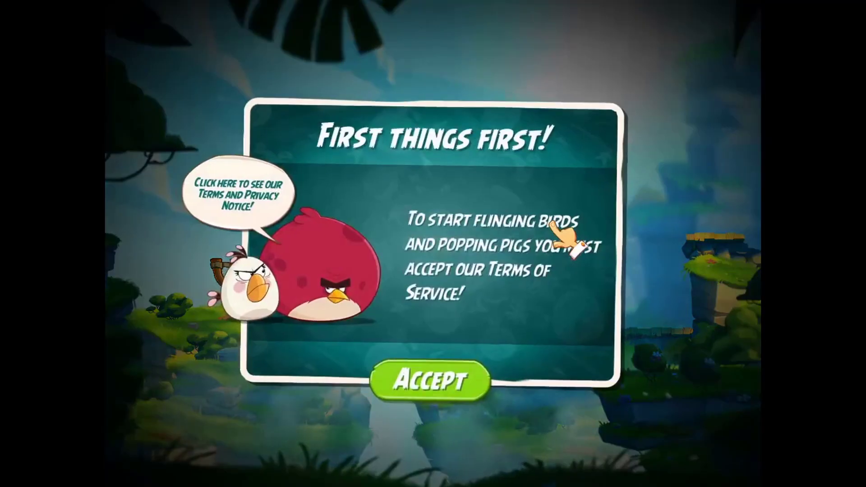
pyautogui.click(466, 374)
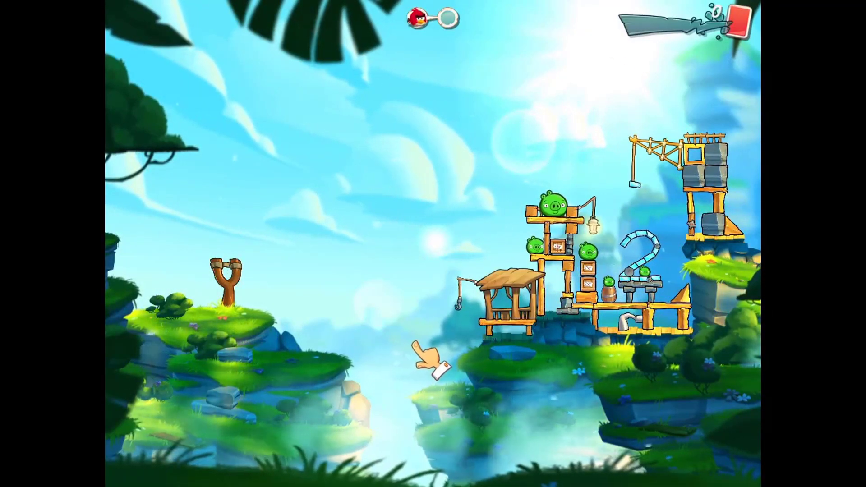
pyautogui.moveTo(233, 271); pyautogui.dragTo(149, 313)
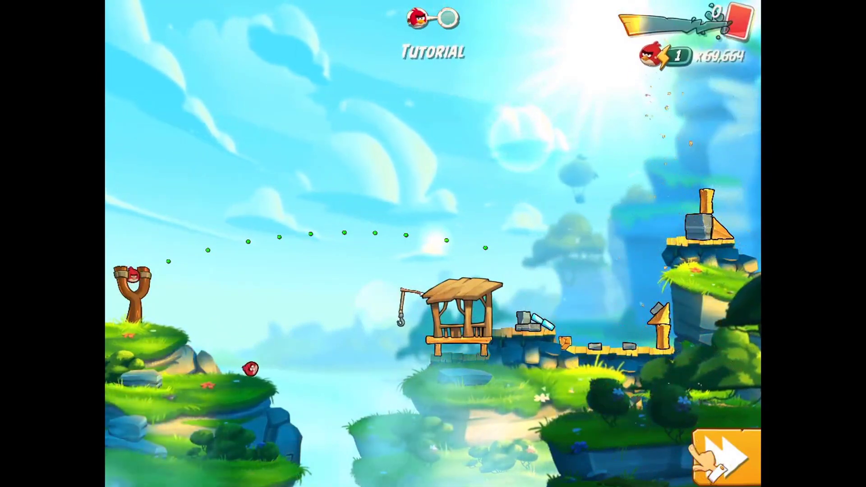
pyautogui.click(711, 451)
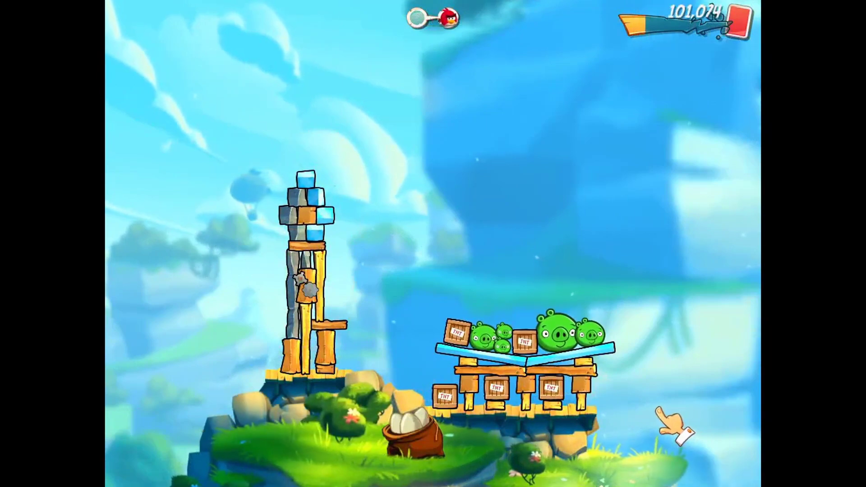
# - Switch back to Angry Birds 2, close the Microsoft Store window, and return to the beach desktop
pyautogui.press('super')
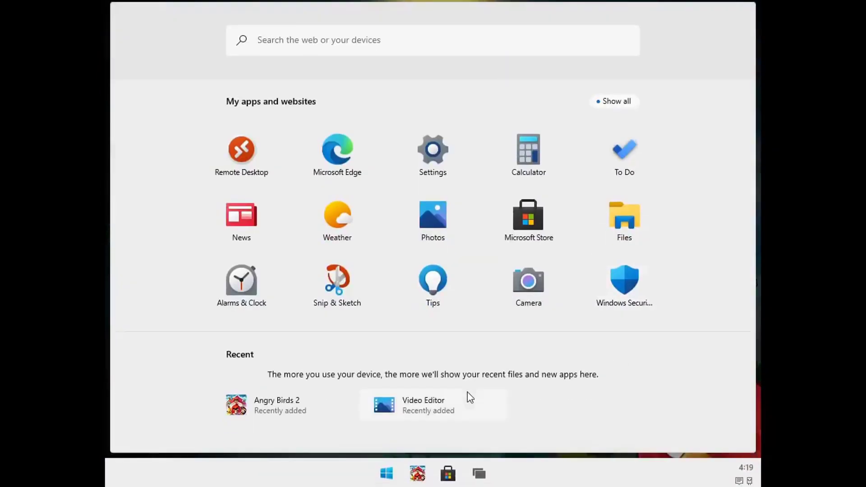
pyautogui.click(418, 478)
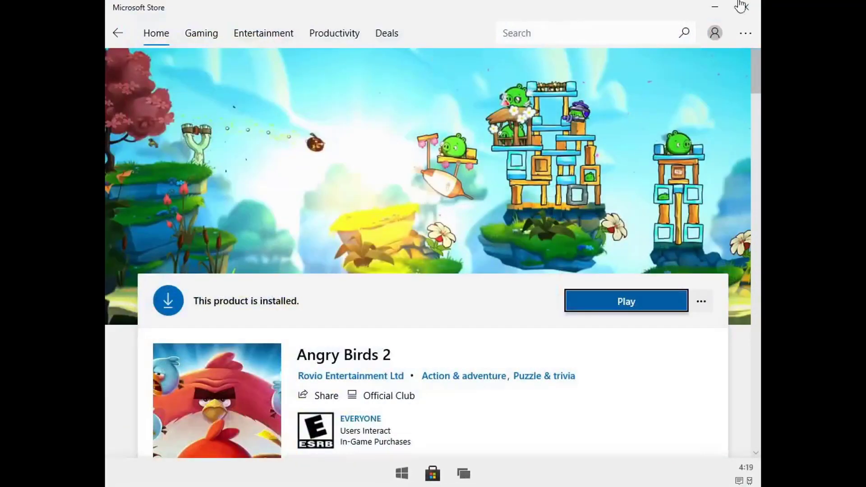
pyautogui.click(746, 7)
pyautogui.click(425, 468)
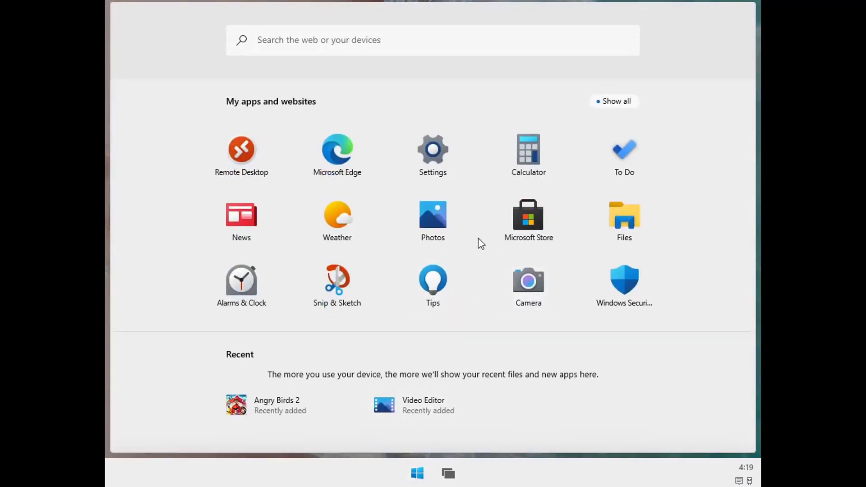
pyautogui.press('Escape')
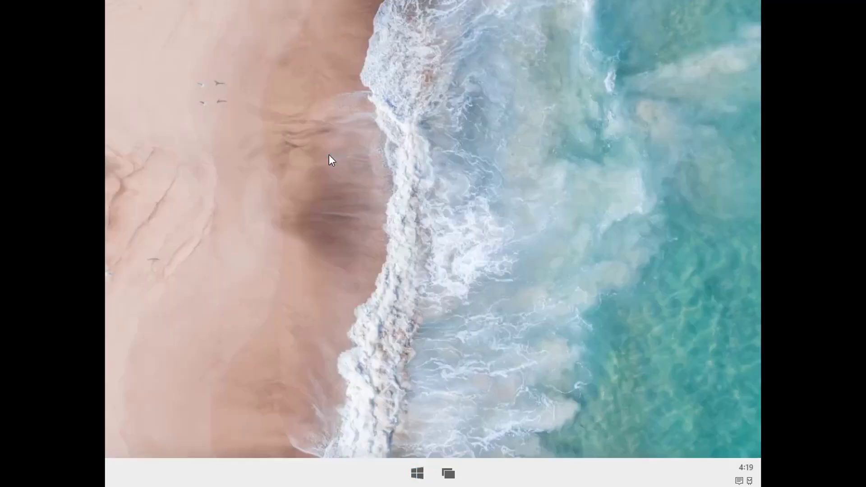
# - Load youtube.com in Edge, dismiss the Chrome popup and YouTube TV banner, and browse down the home page
pyautogui.write('youtube')
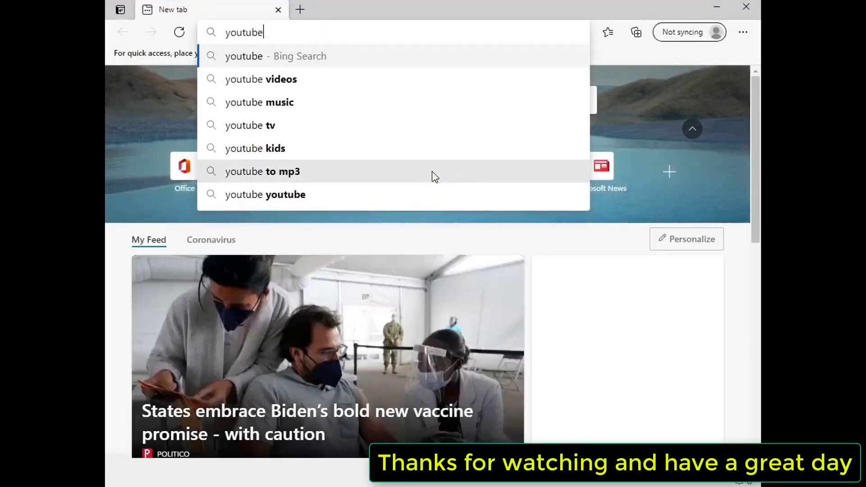
pyautogui.hotkey('ctrl', 'Return')
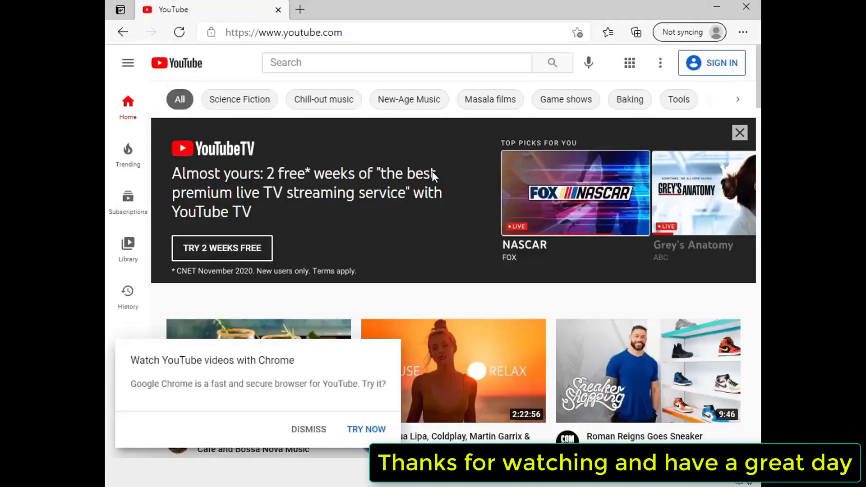
pyautogui.click(309, 430)
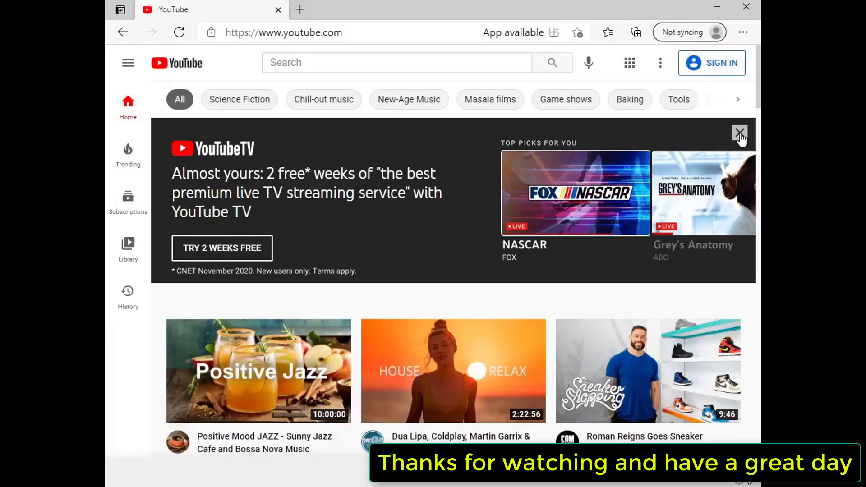
pyautogui.click(740, 134)
pyautogui.scroll(-4, 429, 392)
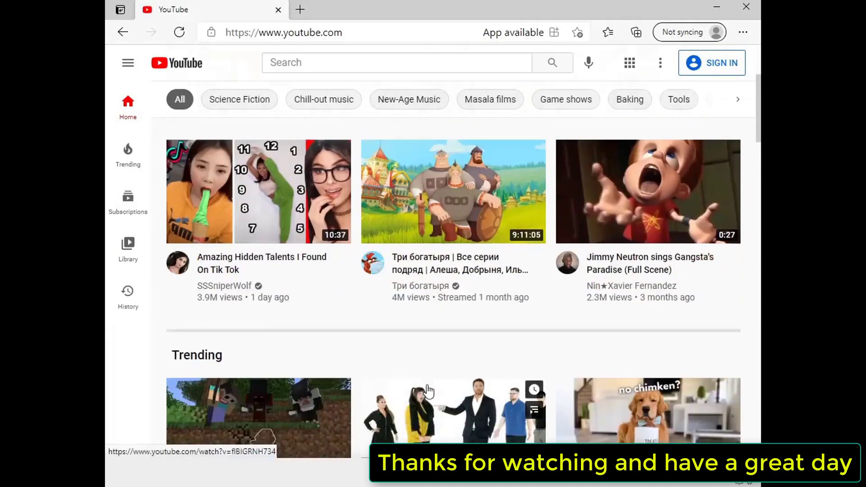
pyautogui.scroll(-10, 429, 392)
pyautogui.scroll(-6, 444, 386)
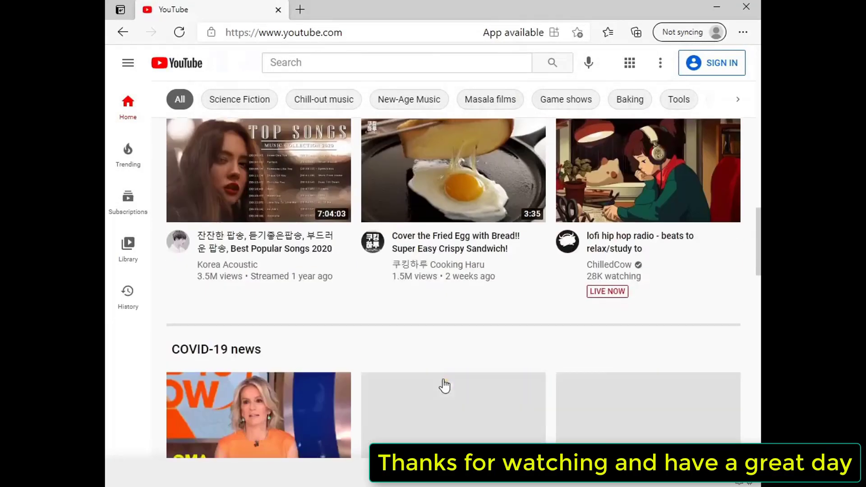